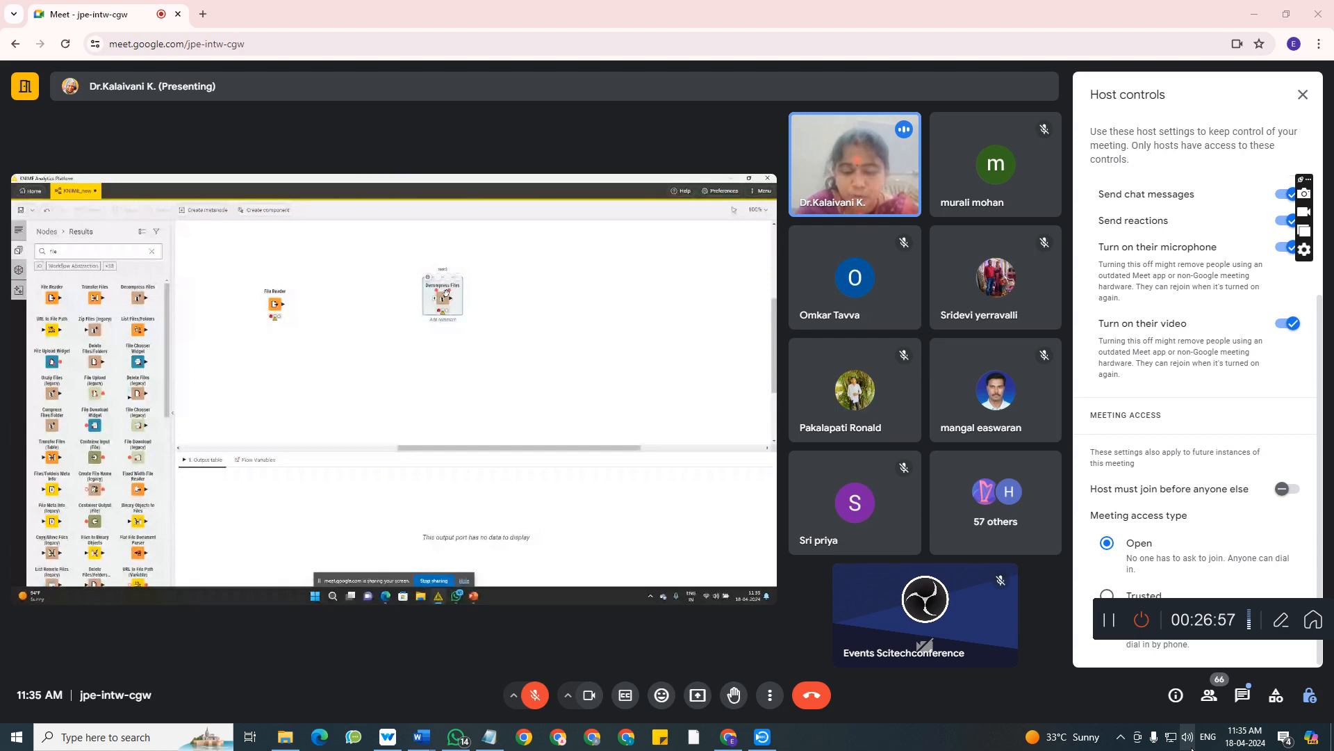
Review the Windows microphone privacy settings and close the Settings window.
{"action": "left_click", "coordinate": [1153, 739]}
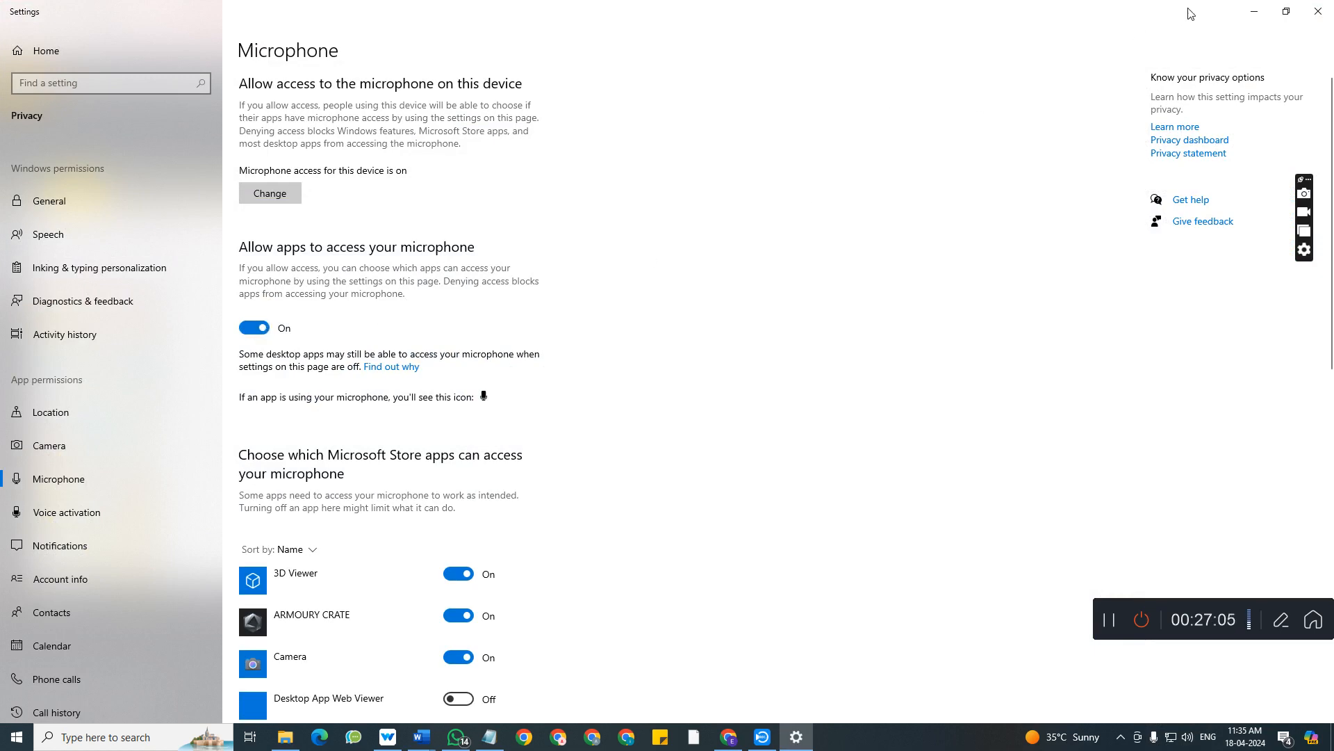
{"action": "left_click", "coordinate": [1318, 11]}
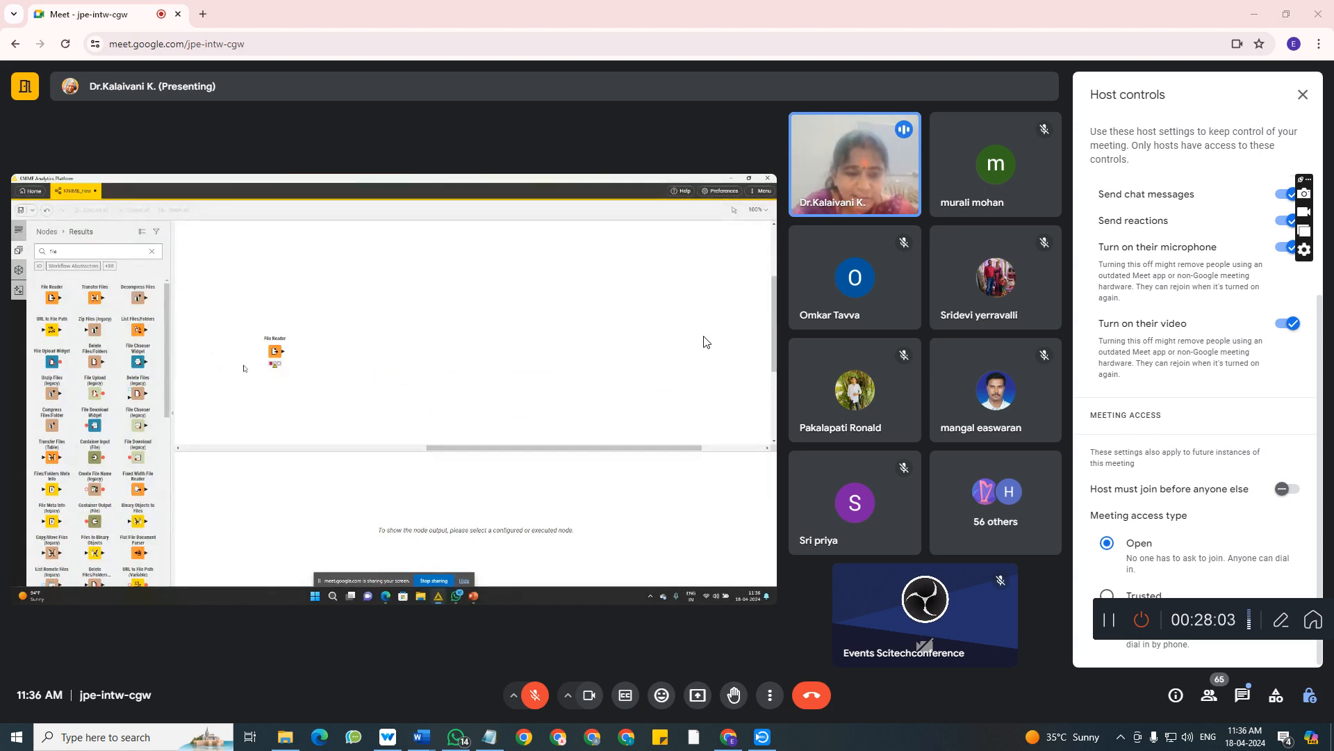
Read the meeting's in-call messages, hide the chat, and dismiss the push-to-talk tip.
{"action": "left_click", "coordinate": [1246, 701]}
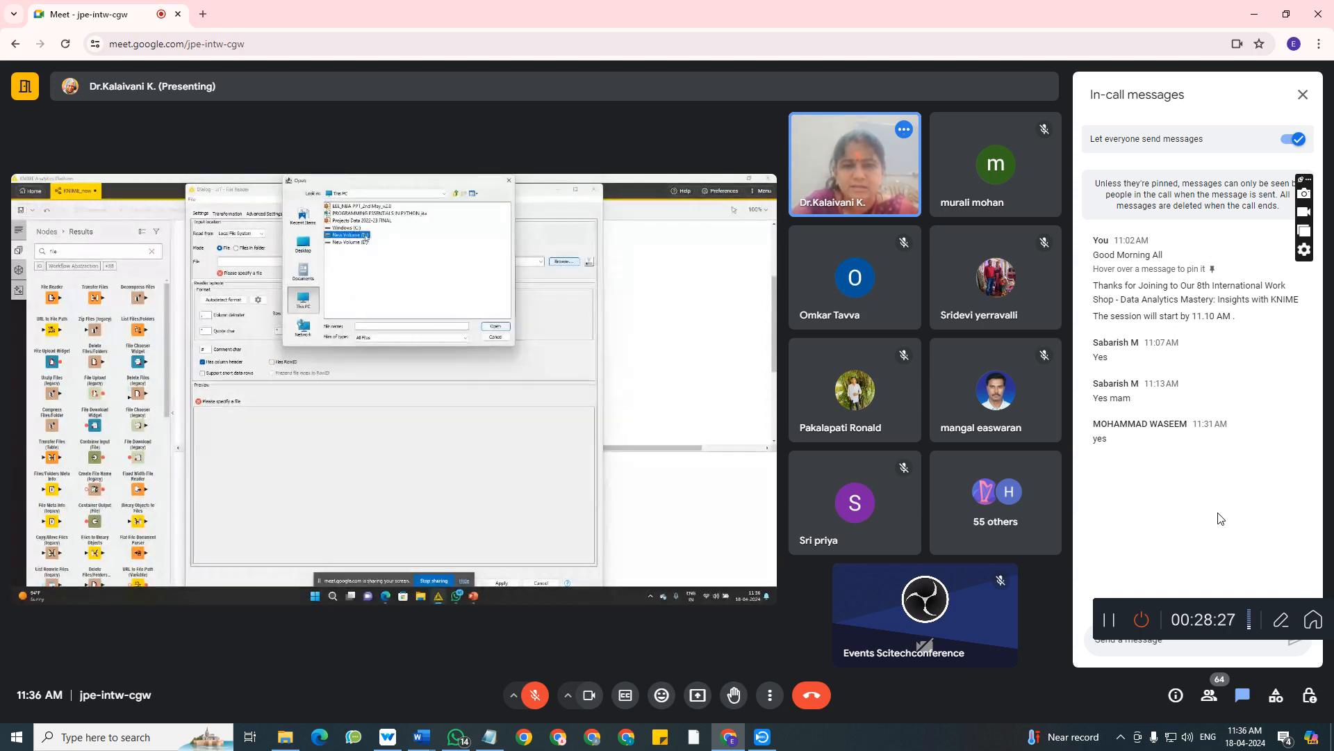
{"action": "left_click", "coordinate": [1240, 699]}
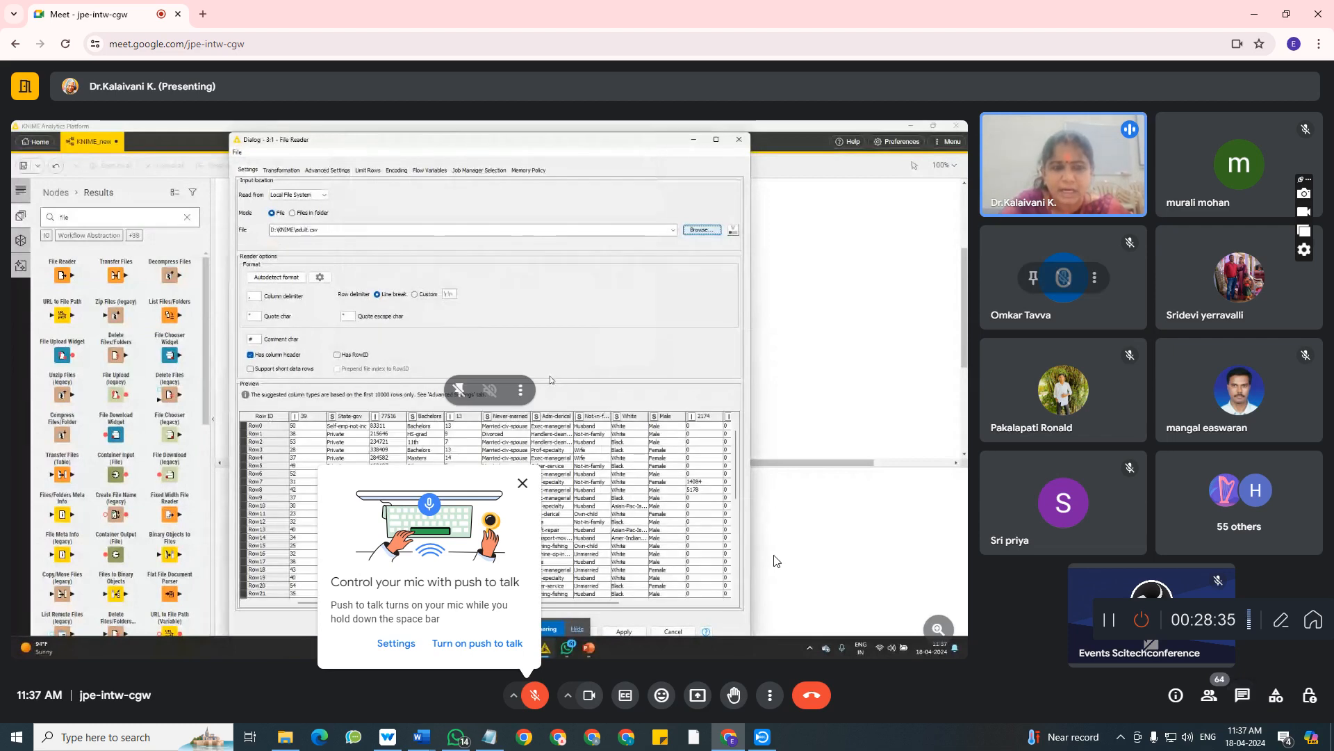
{"action": "left_click", "coordinate": [524, 484]}
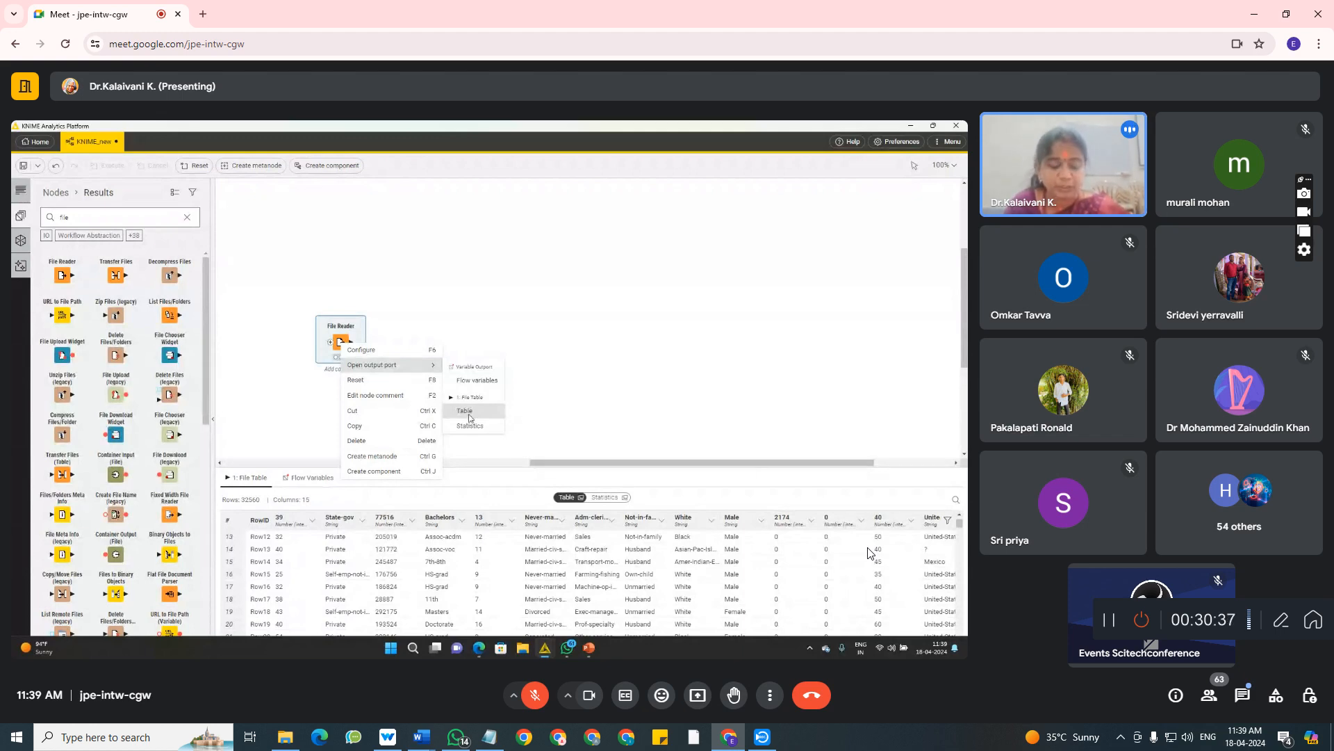
Dismiss the incoming WhatsApp notification covering the meeting window.
{"action": "left_click", "coordinate": [465, 411]}
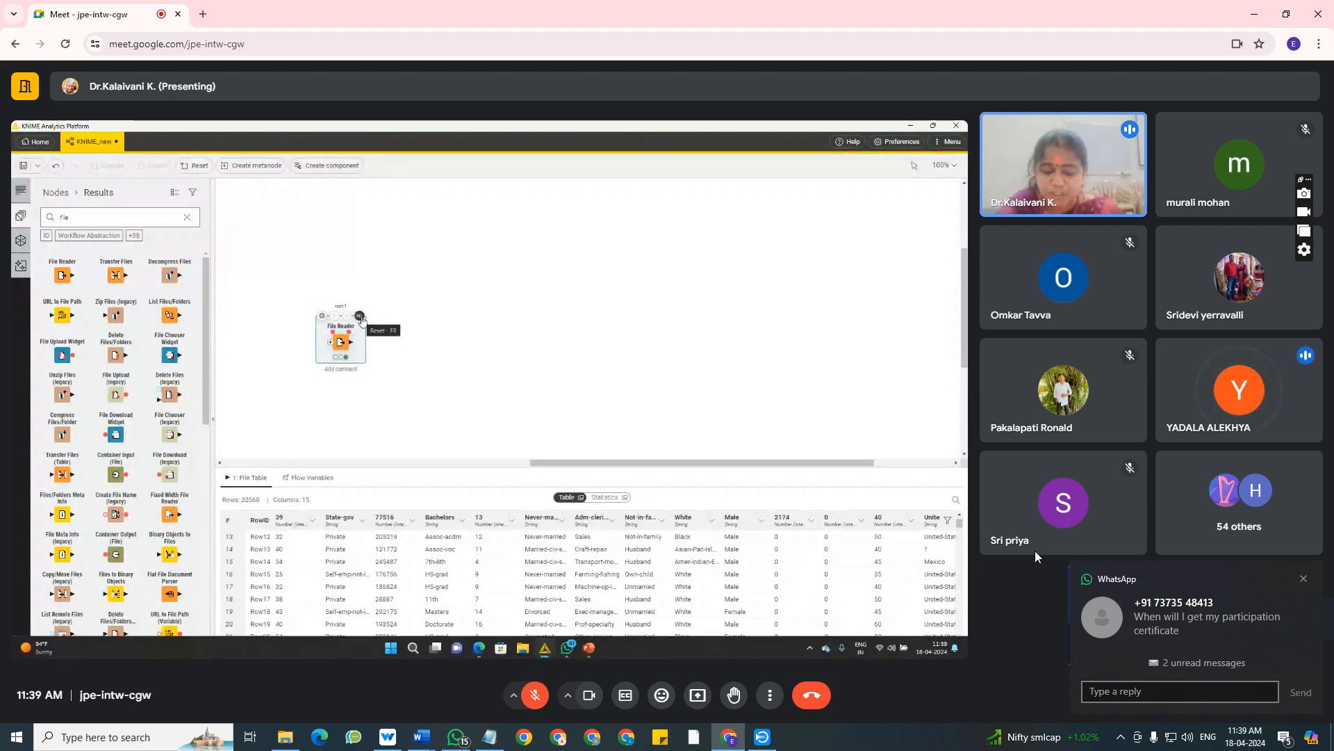
{"action": "left_click", "coordinate": [1301, 577]}
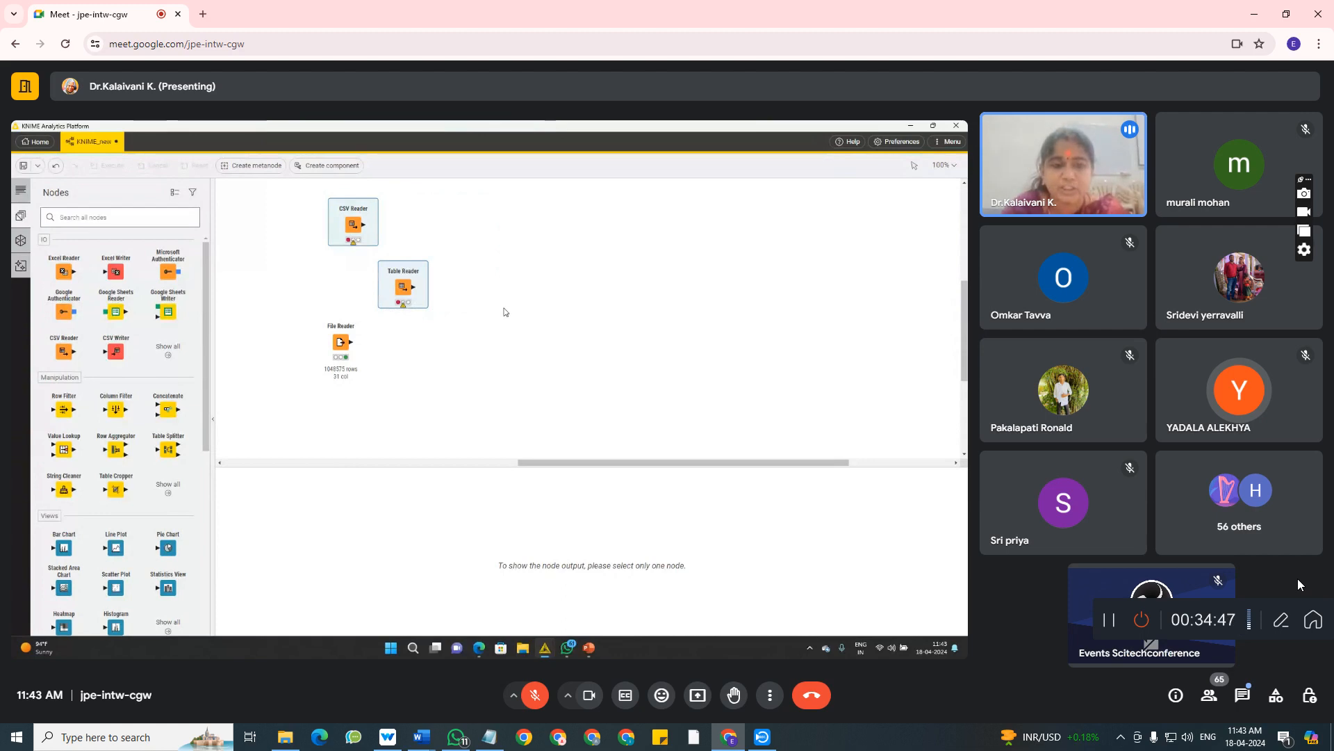
Check the in-call messages and open the options of the participant asked to mute, at the end of the people list.
{"action": "left_click", "coordinate": [1243, 697]}
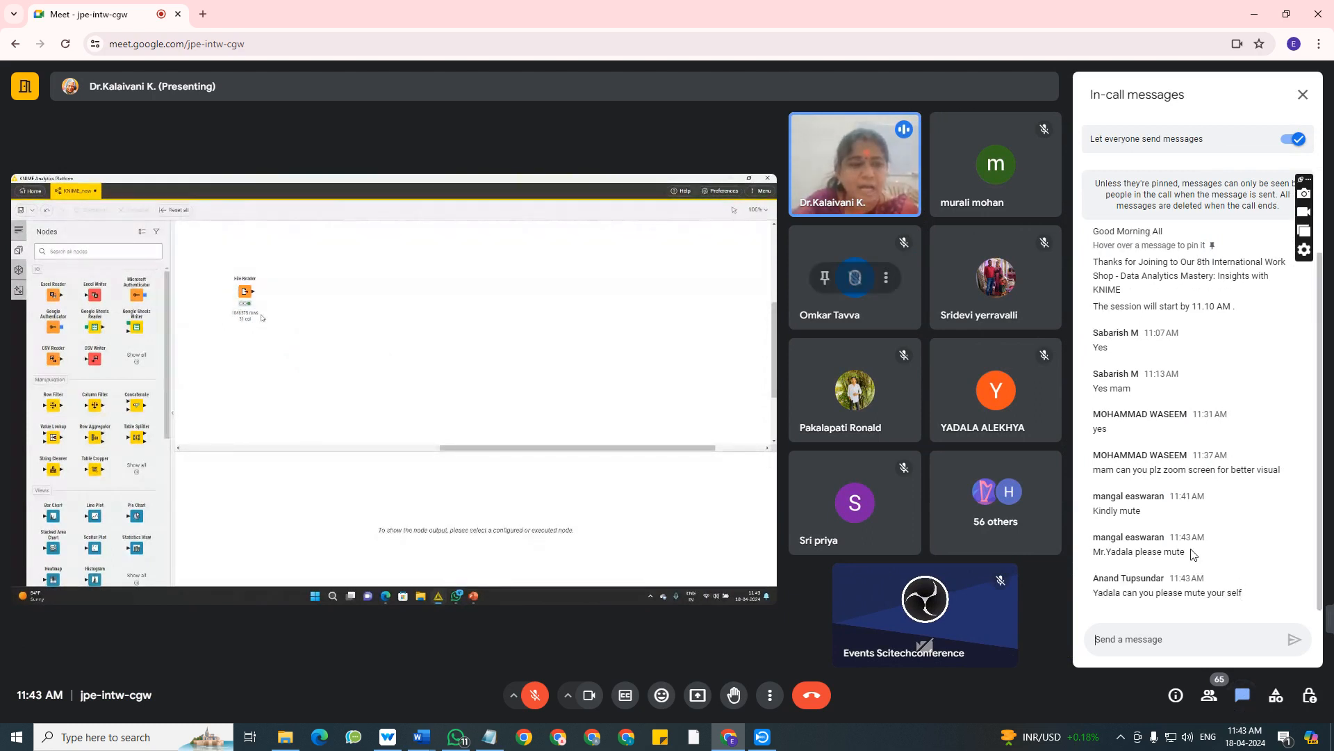
{"action": "left_click", "coordinate": [1209, 695]}
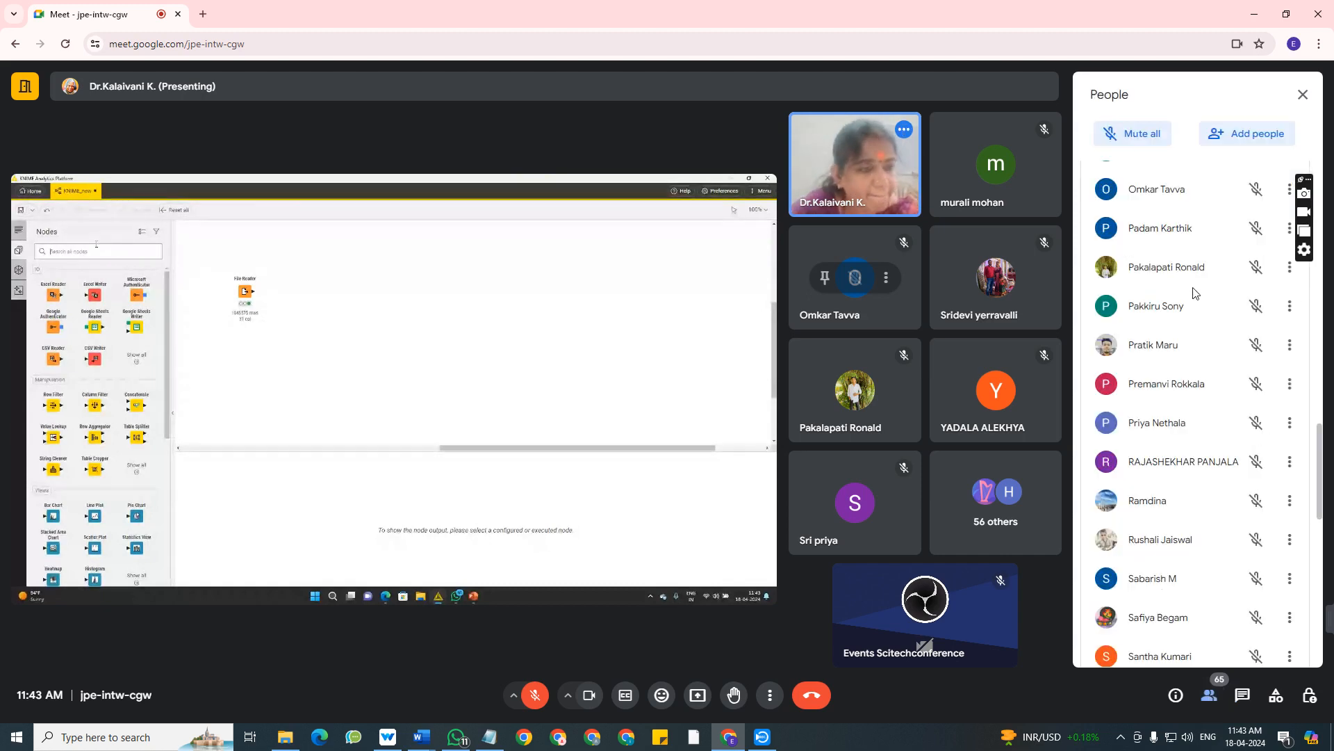
{"action": "scroll", "coordinate": [1244, 417], "scroll_direction": "up", "scroll_amount": 1}
{"action": "left_click_drag", "start_coordinate": [1323, 452], "coordinate": [1327, 641]}
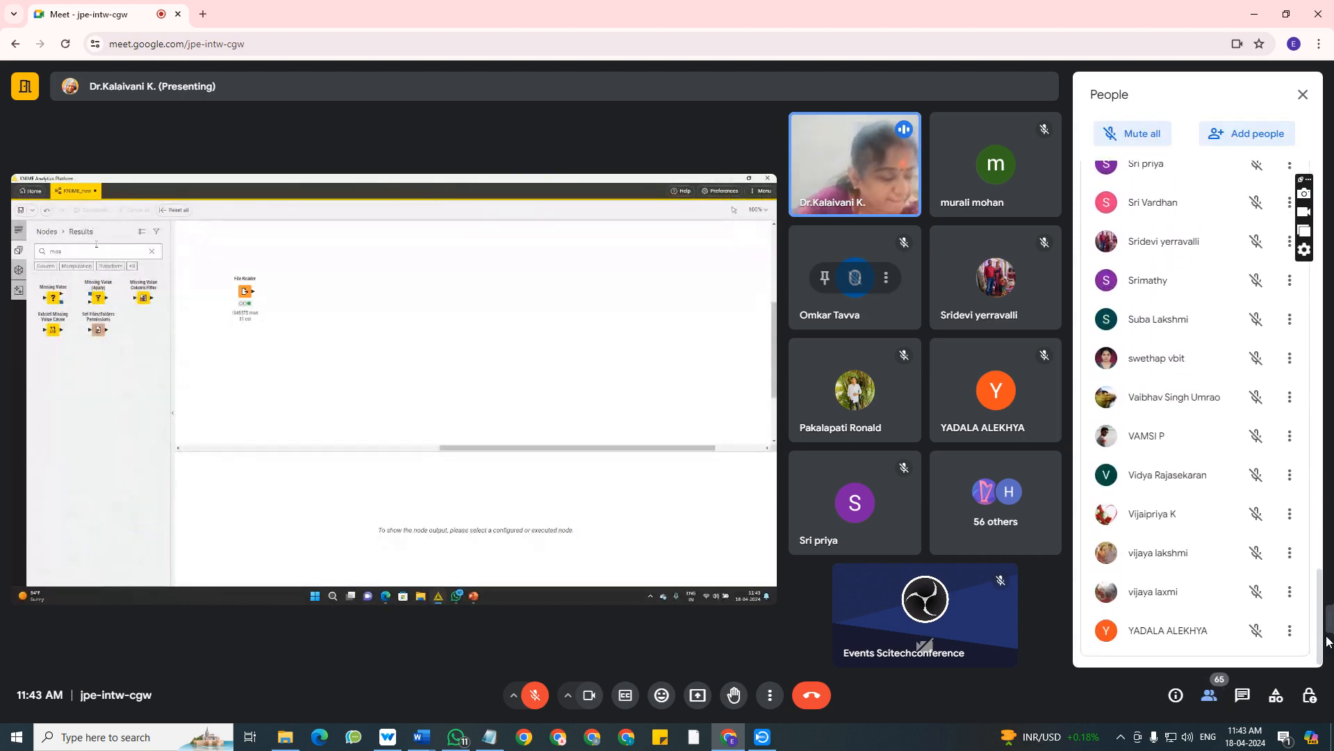
{"action": "left_click", "coordinate": [1290, 634]}
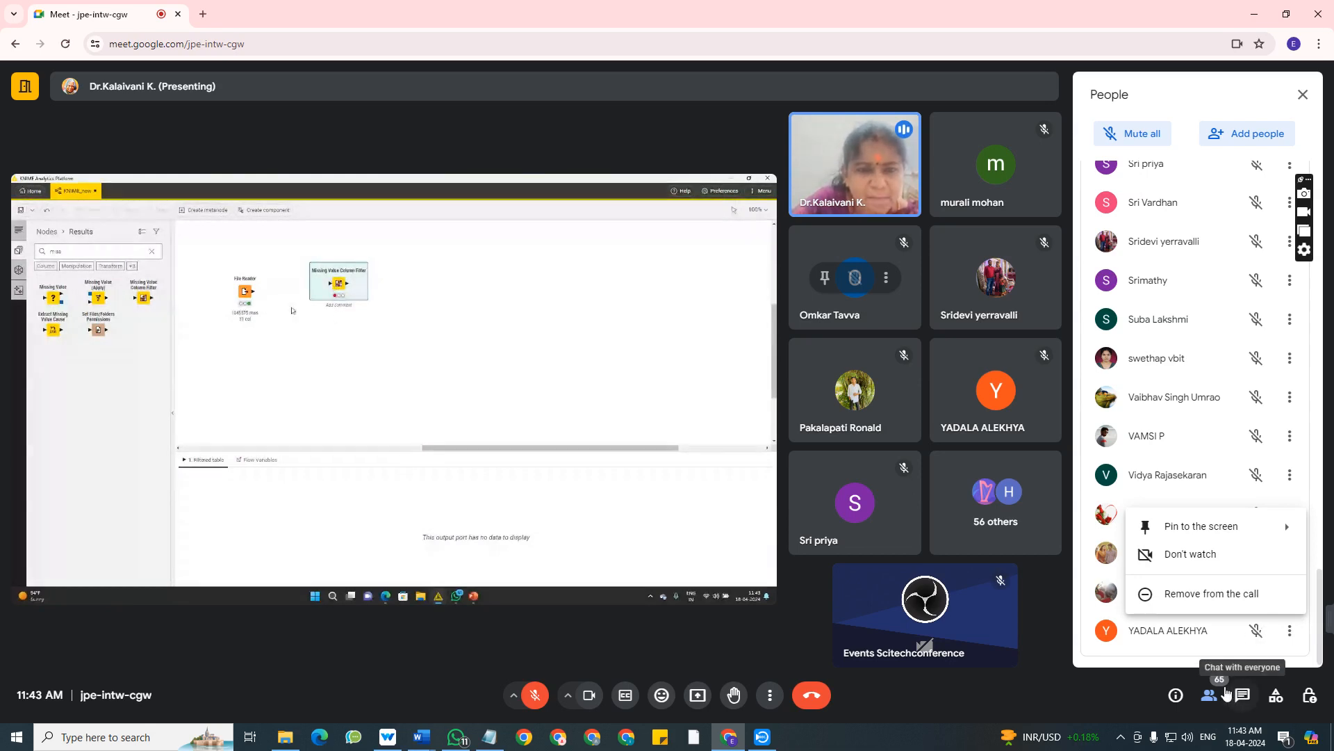
Recheck the in-call messages and review the participant list back to its beginning, closing it when finished.
{"action": "left_click", "coordinate": [1243, 696]}
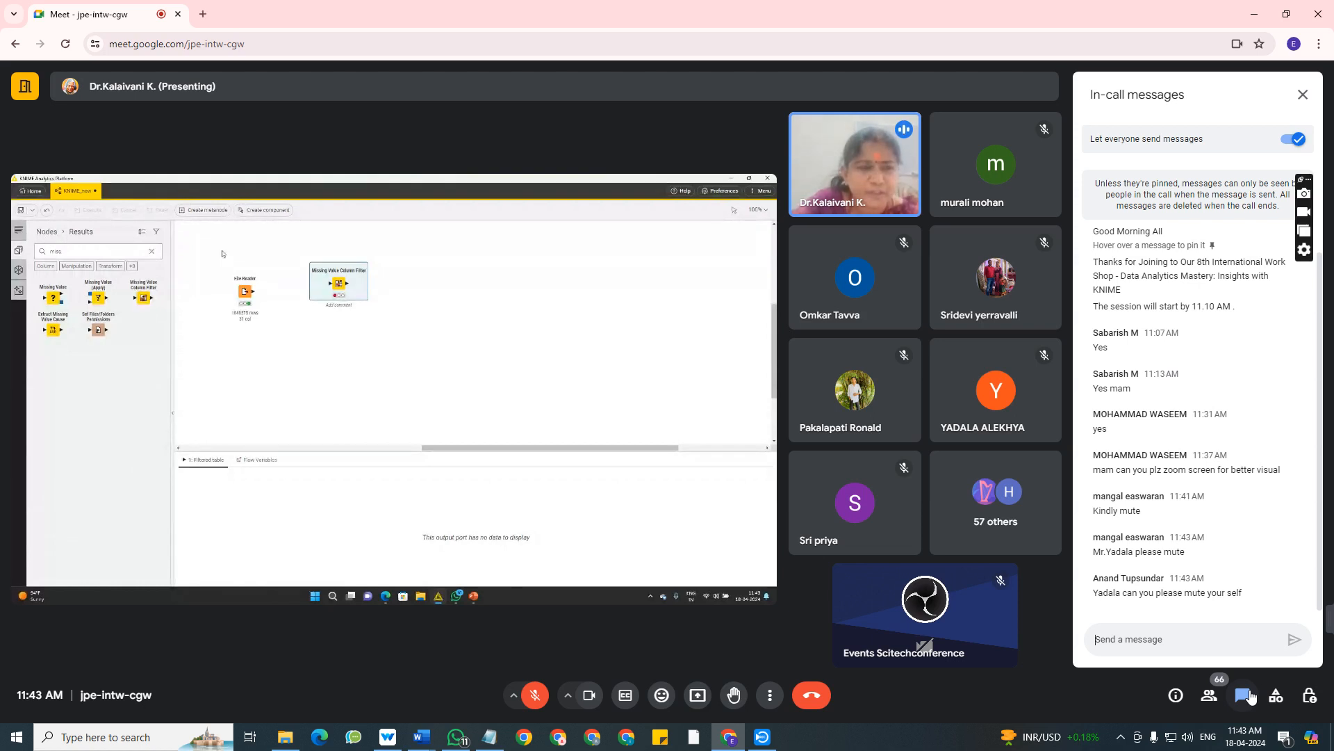
{"action": "left_click", "coordinate": [1246, 697]}
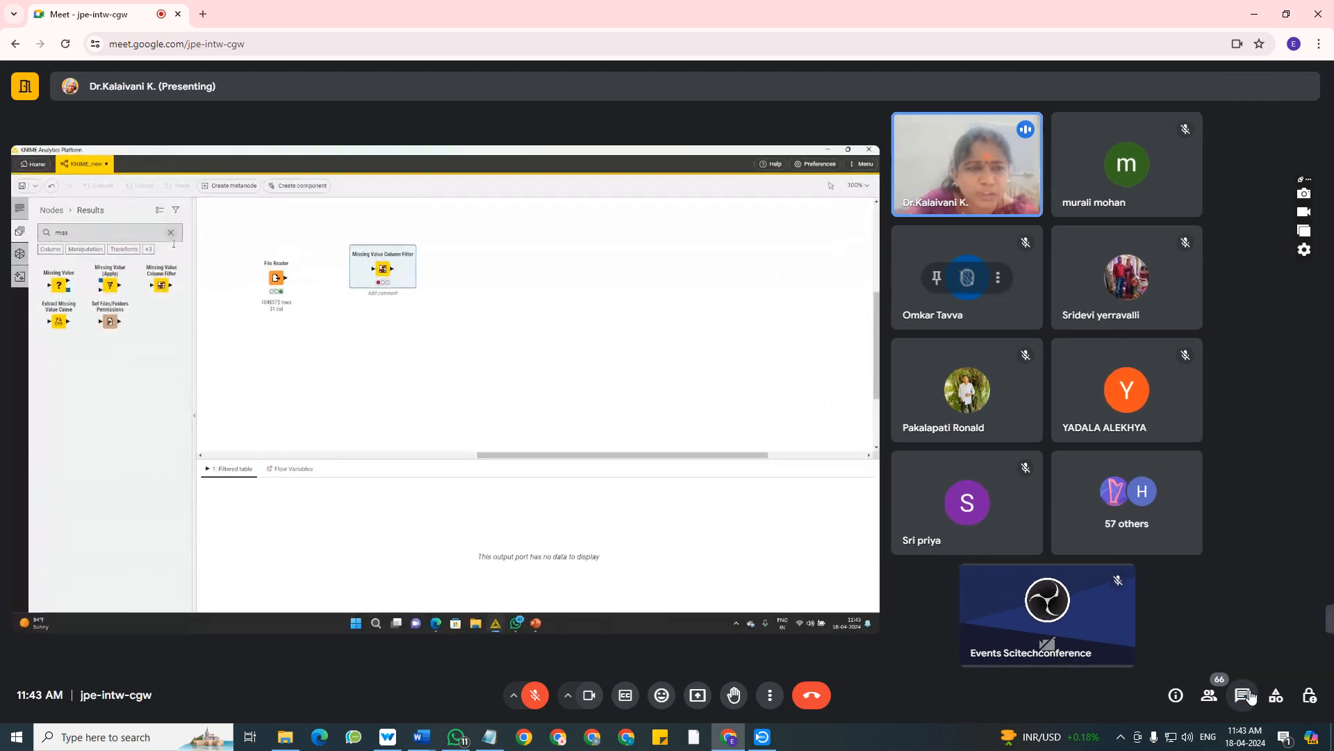
{"action": "left_click", "coordinate": [1213, 696]}
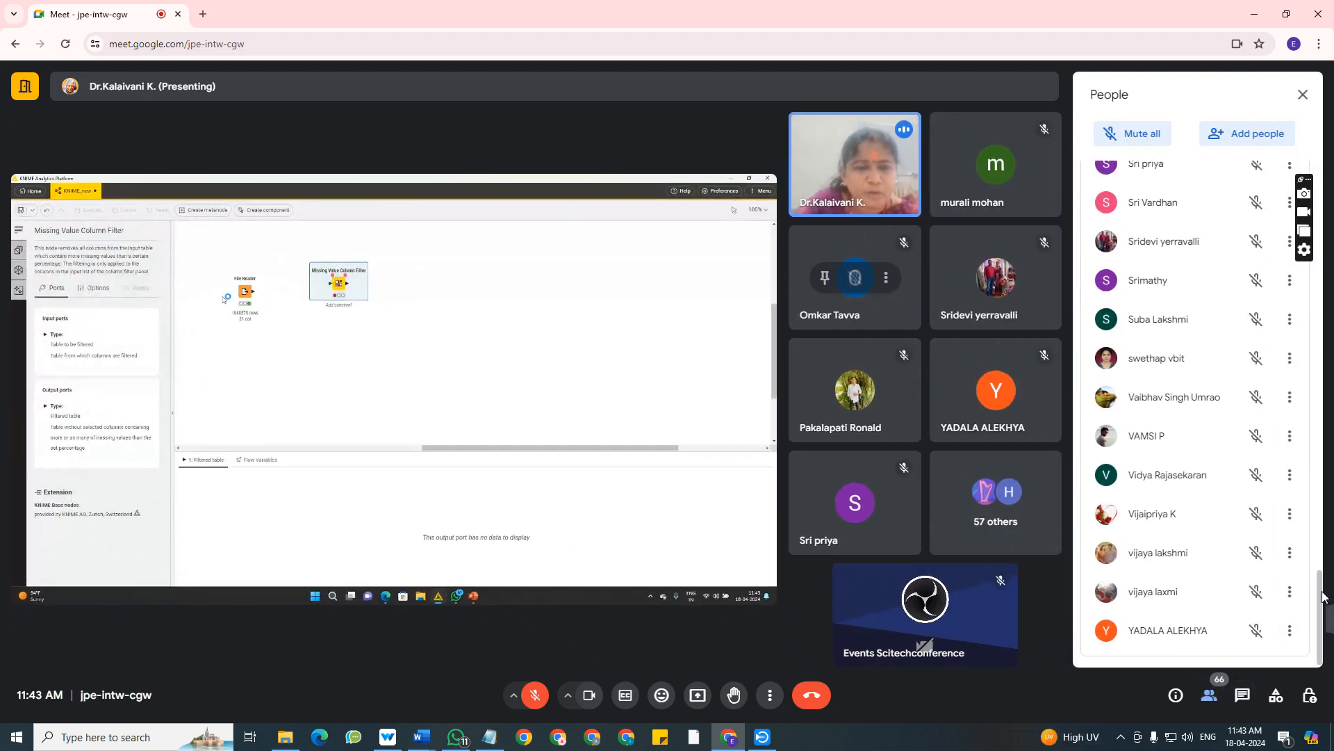
{"action": "left_click_drag", "start_coordinate": [1324, 615], "coordinate": [1323, 209]}
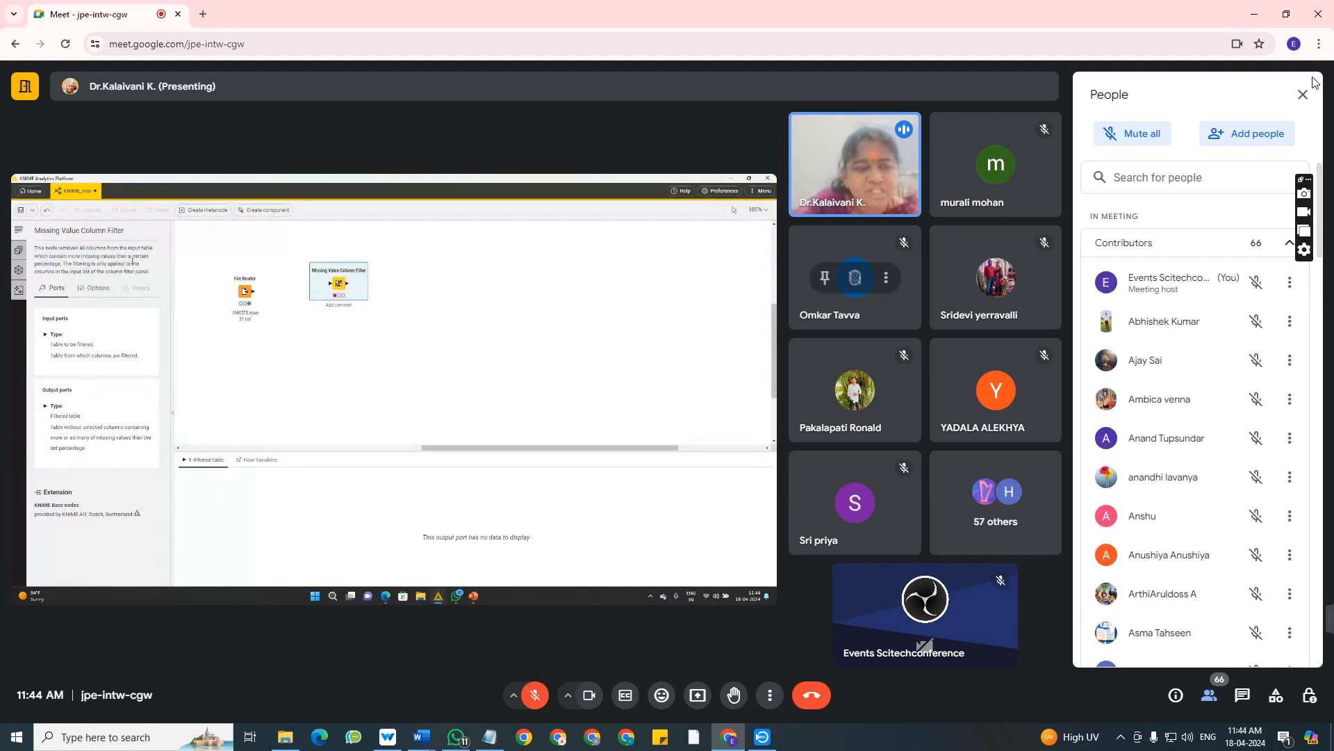
{"action": "left_click", "coordinate": [1304, 95]}
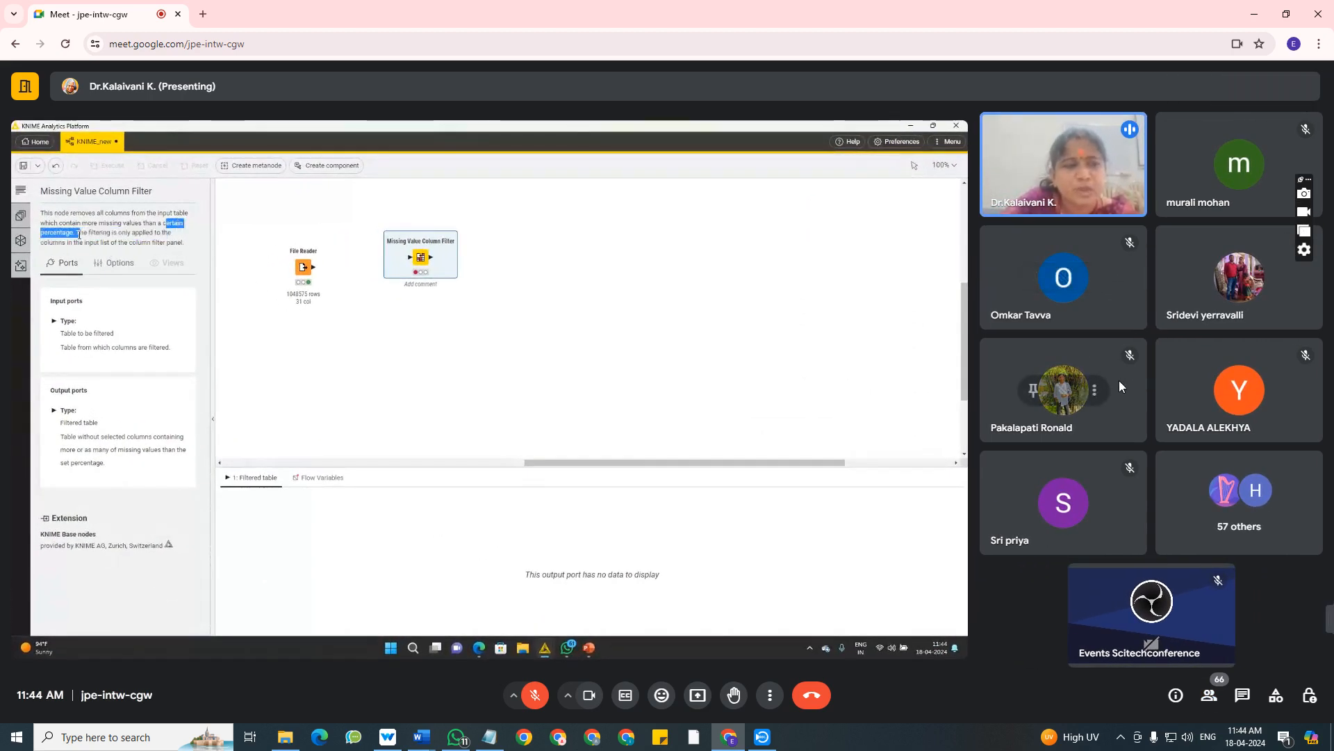
Dismiss the WhatsApp message notification.
{"action": "mouse_move", "coordinate": [438, 324]}
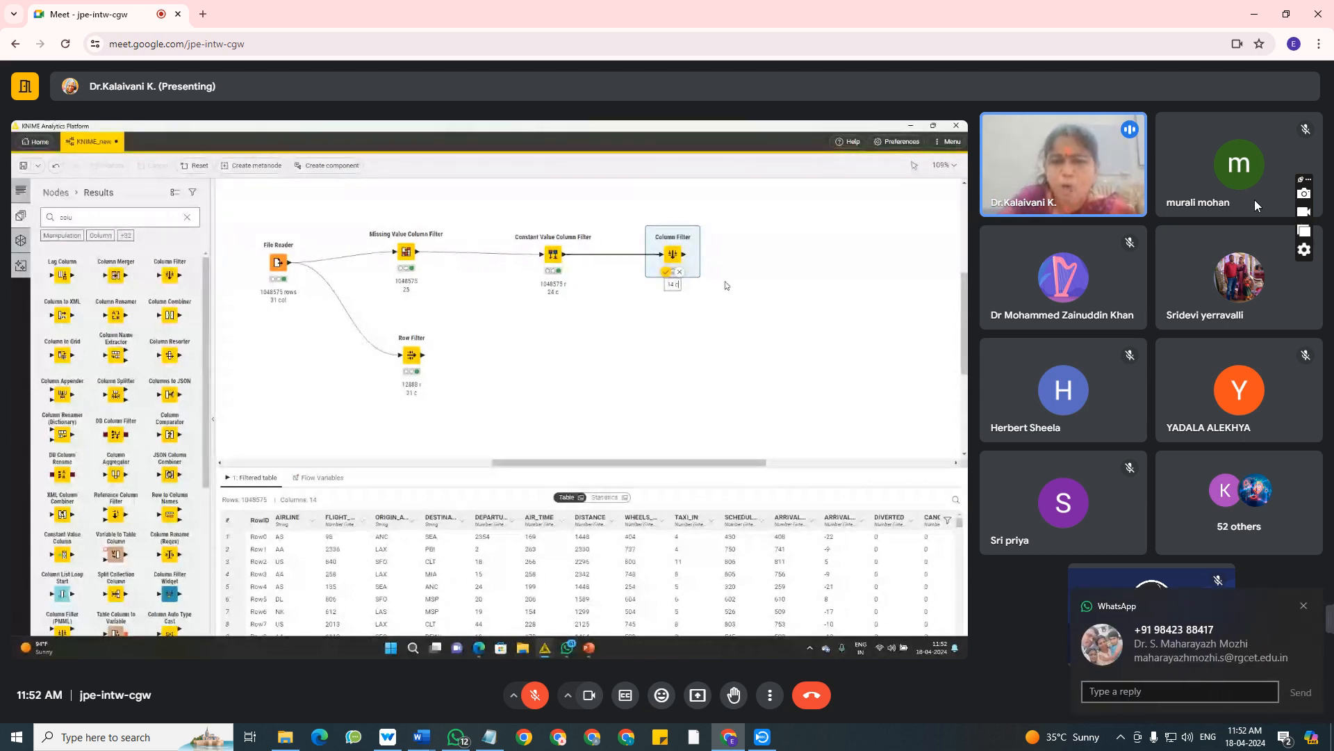
{"action": "left_click", "coordinate": [1304, 607]}
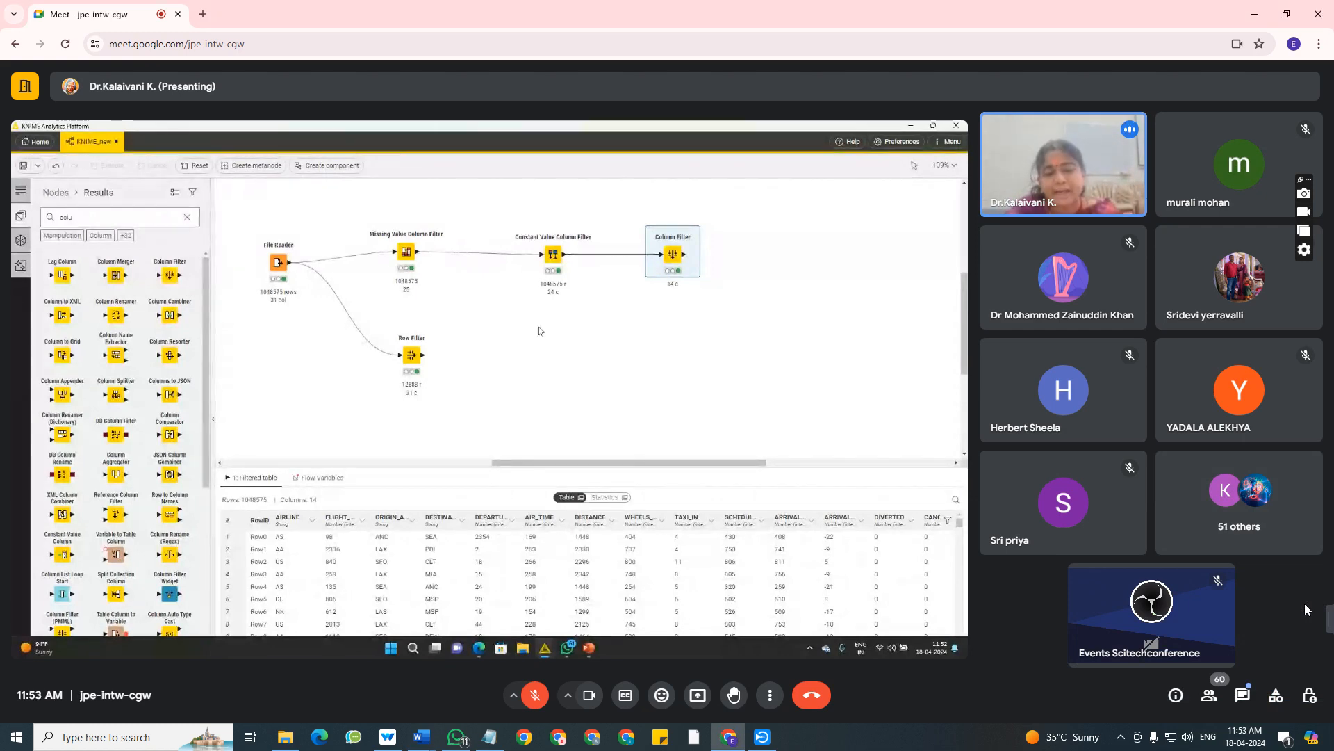
{"action": "right_click", "coordinate": [453, 738]}
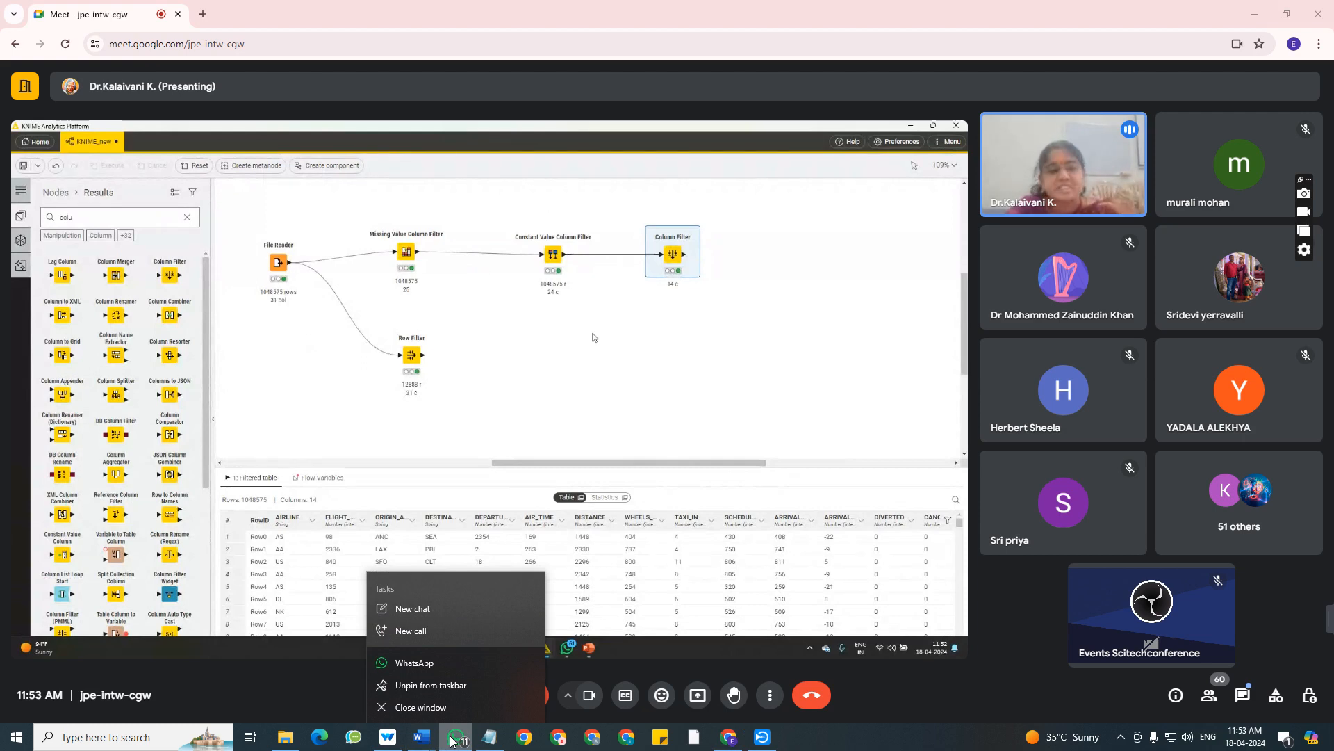
{"action": "right_click", "coordinate": [802, 744]}
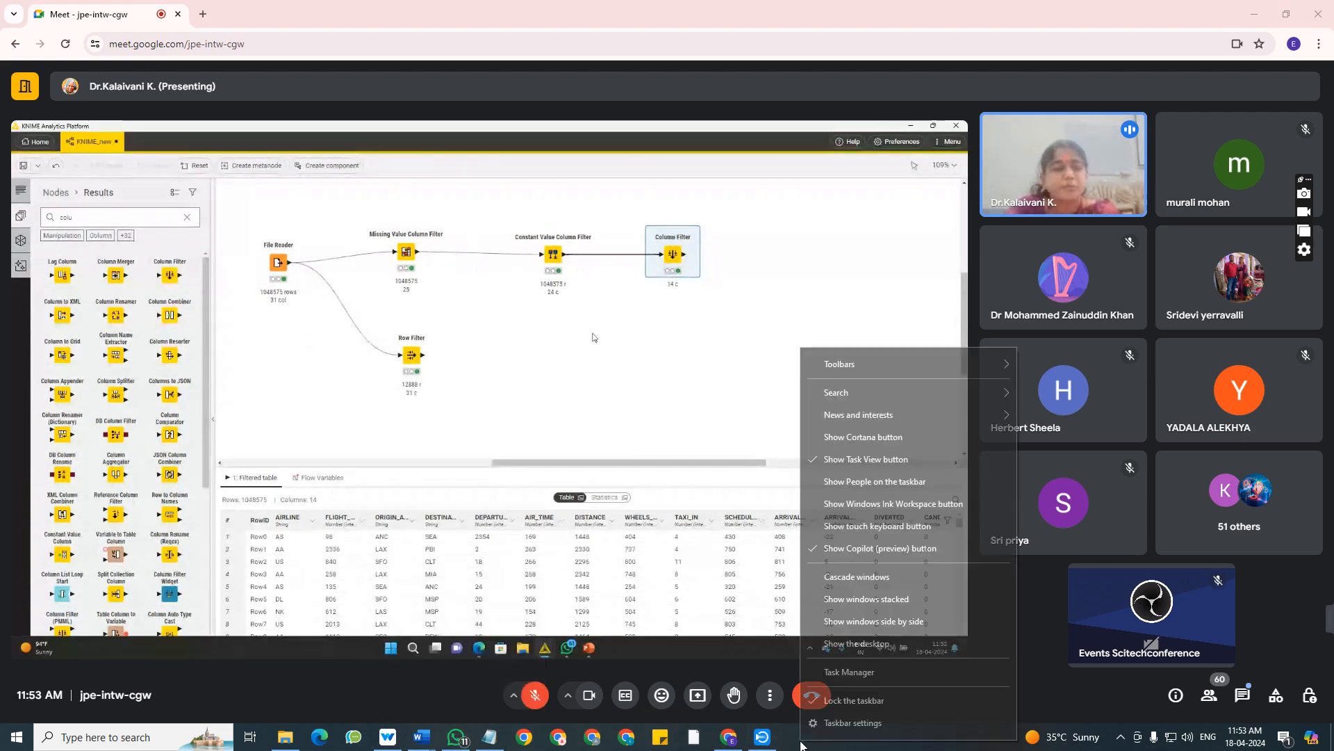
{"action": "left_click", "coordinate": [801, 747]}
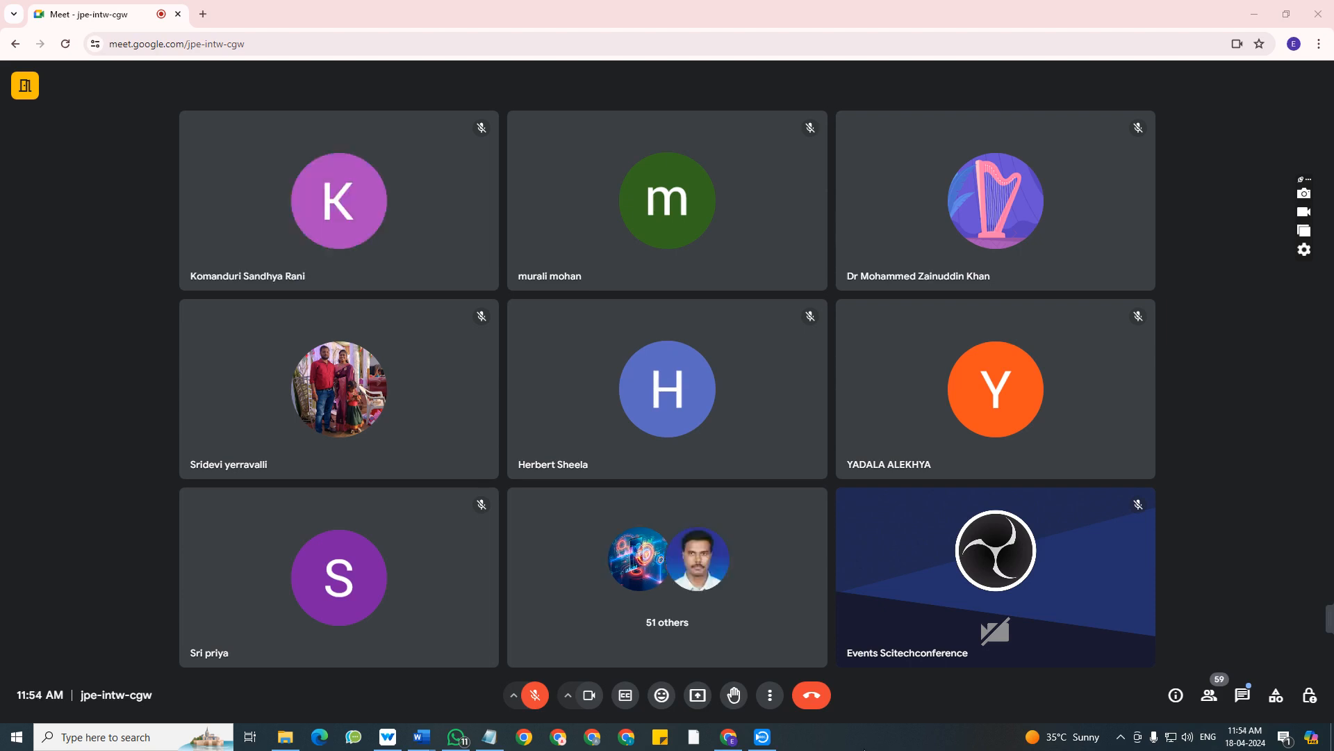
Switch to Capture Screen Recorder to check the running recording, and minimise its window.
{"action": "mouse_move", "coordinate": [763, 739]}
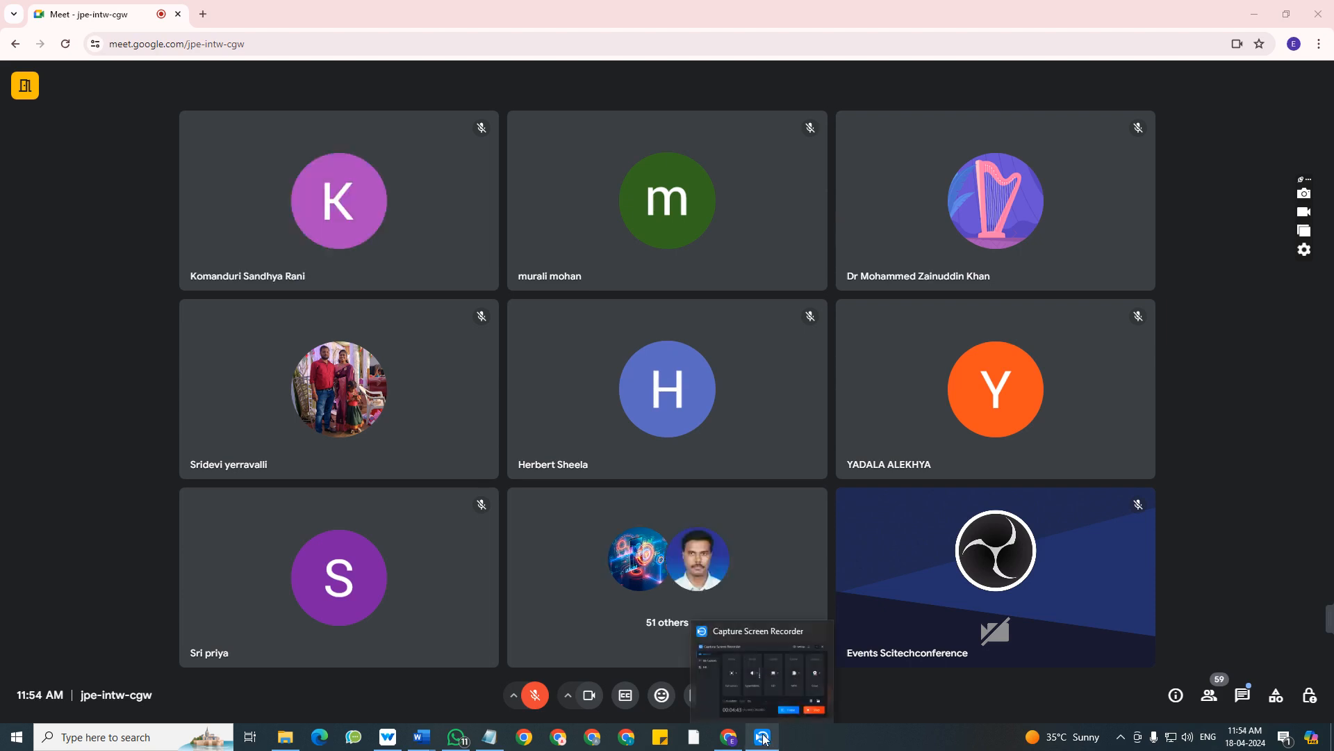
{"action": "left_click", "coordinate": [749, 684]}
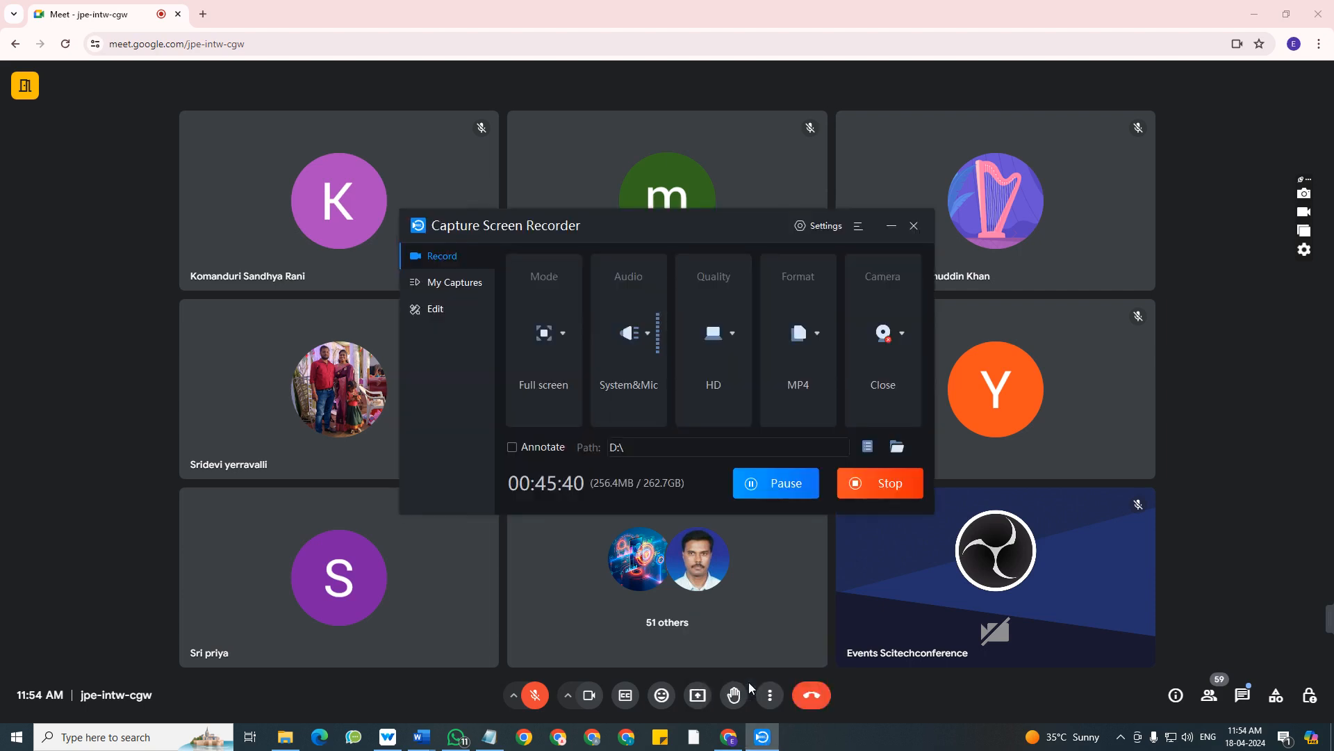
{"action": "left_click", "coordinate": [892, 225]}
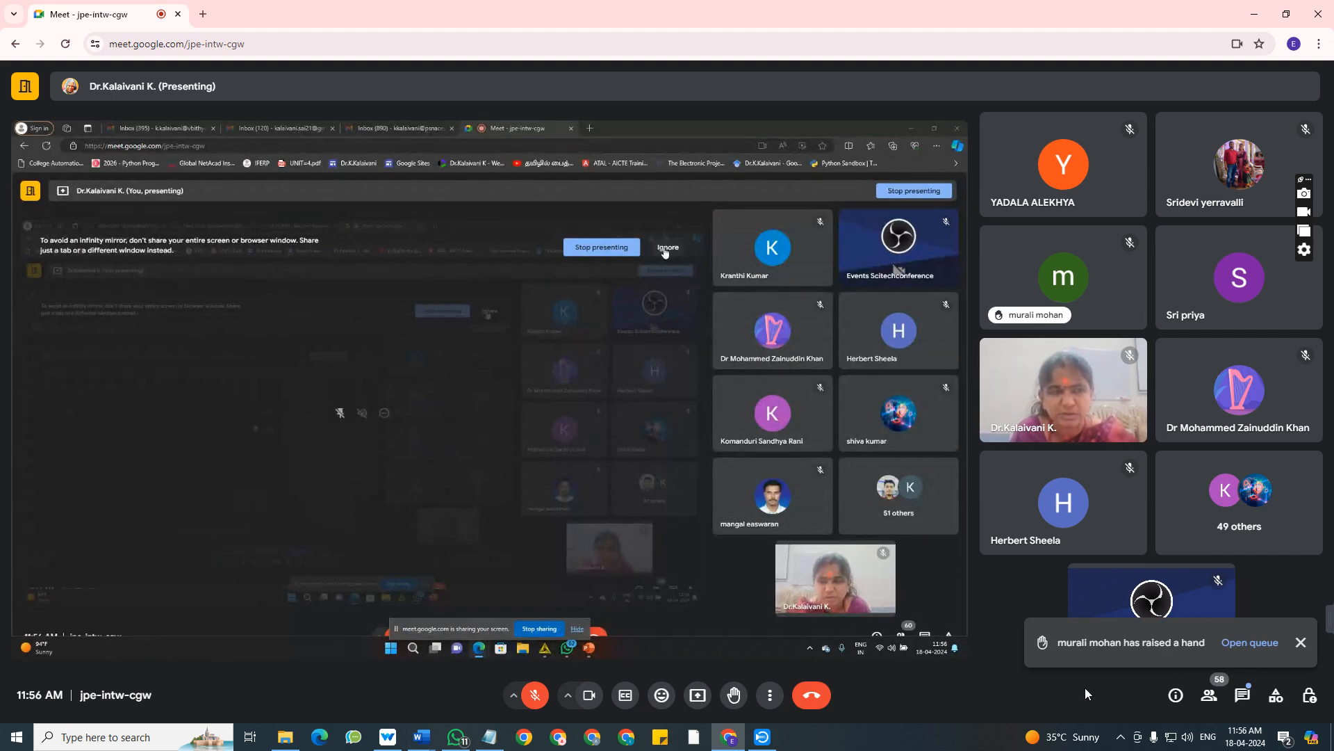
Unmute the meeting microphone to speak and mute it again, twice in succession.
{"action": "left_click", "coordinate": [536, 694]}
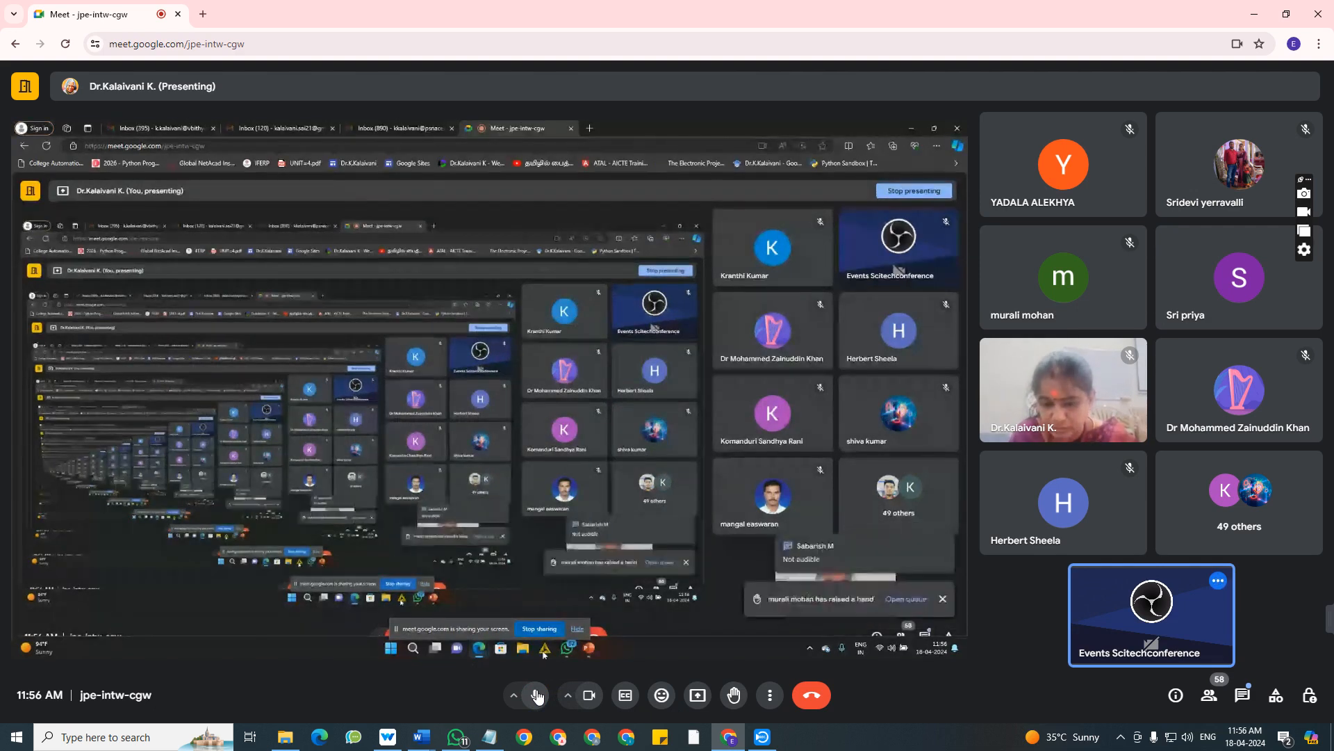
{"action": "left_click", "coordinate": [538, 697]}
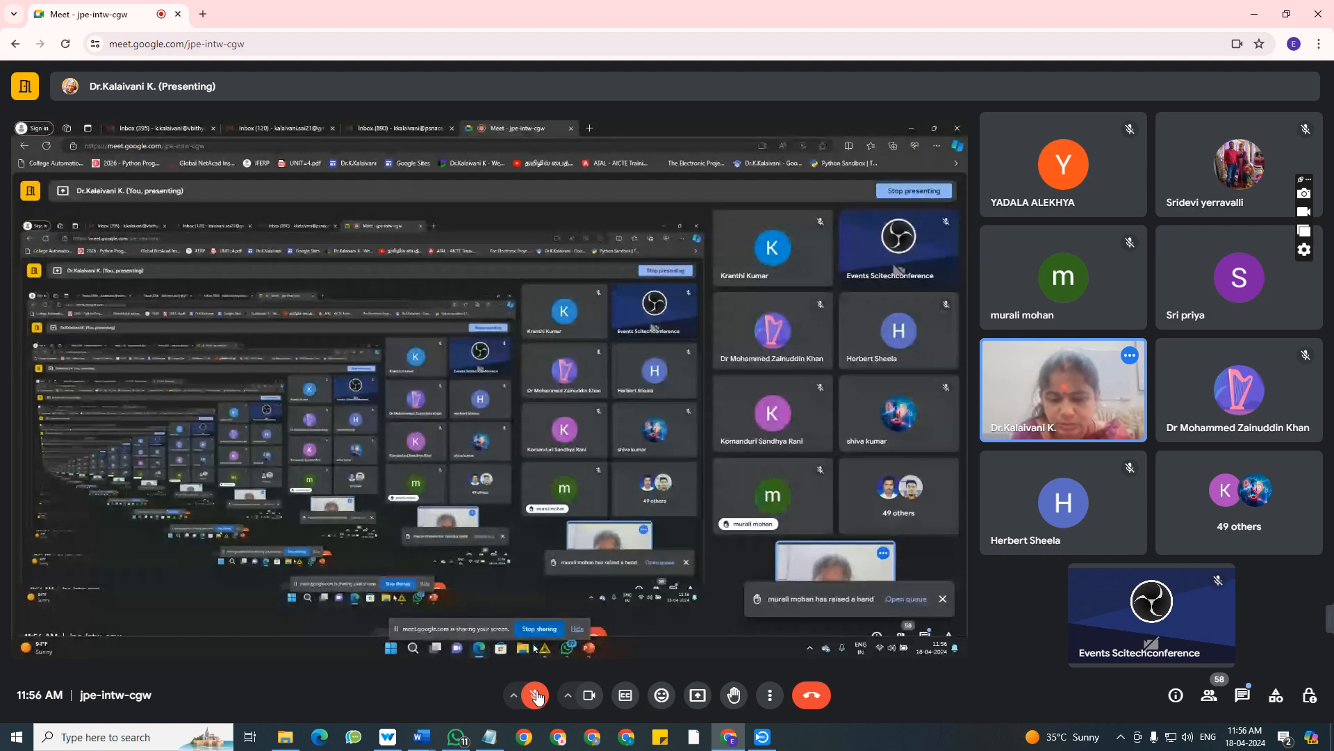
{"action": "left_click", "coordinate": [537, 697]}
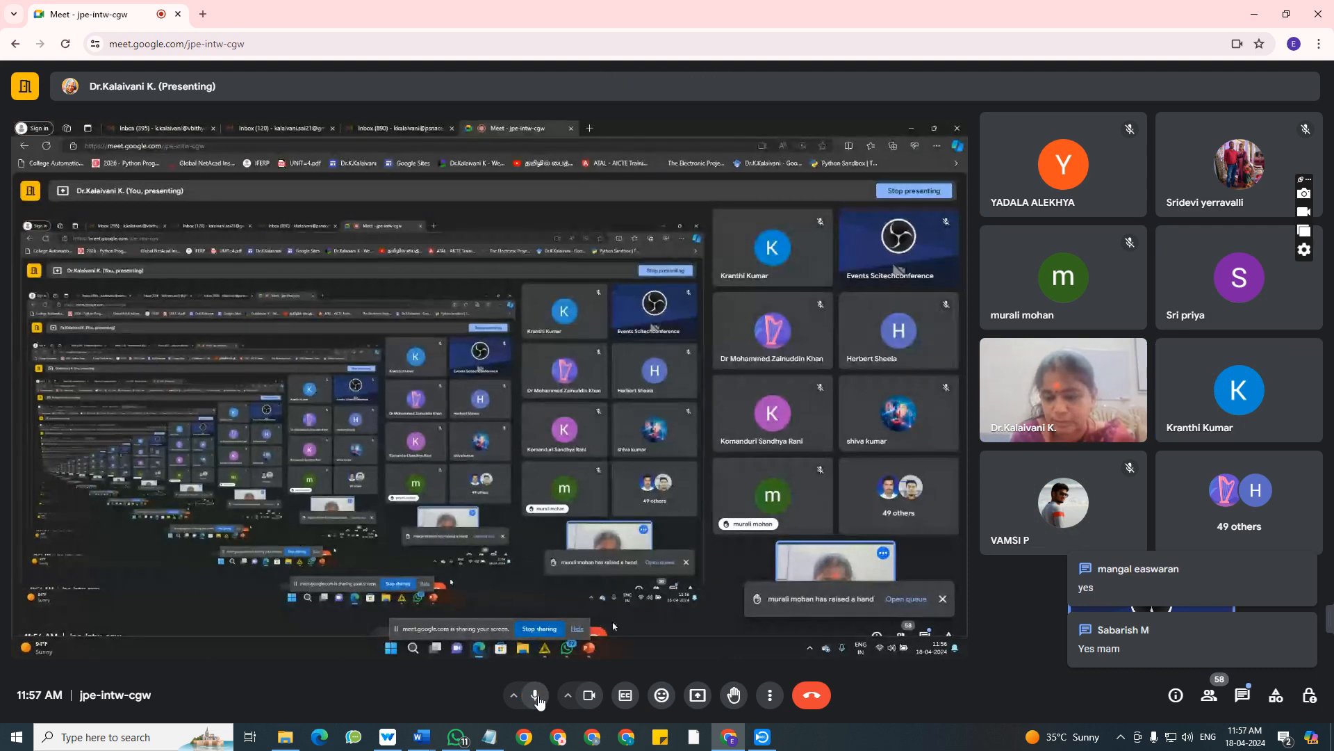
{"action": "left_click", "coordinate": [537, 697]}
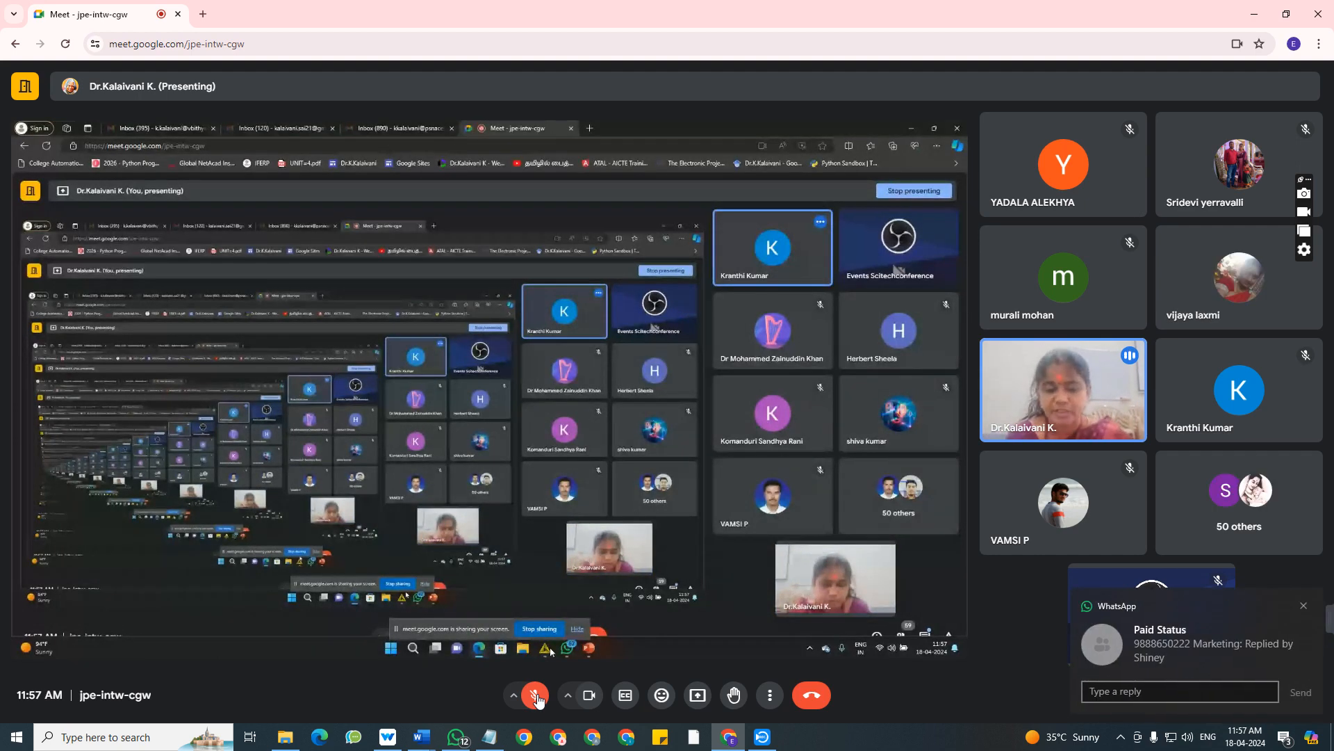
Dismiss the WhatsApp notification about the Paid Status group.
{"action": "left_click", "coordinate": [1311, 607]}
{"action": "left_click", "coordinate": [1320, 7]}
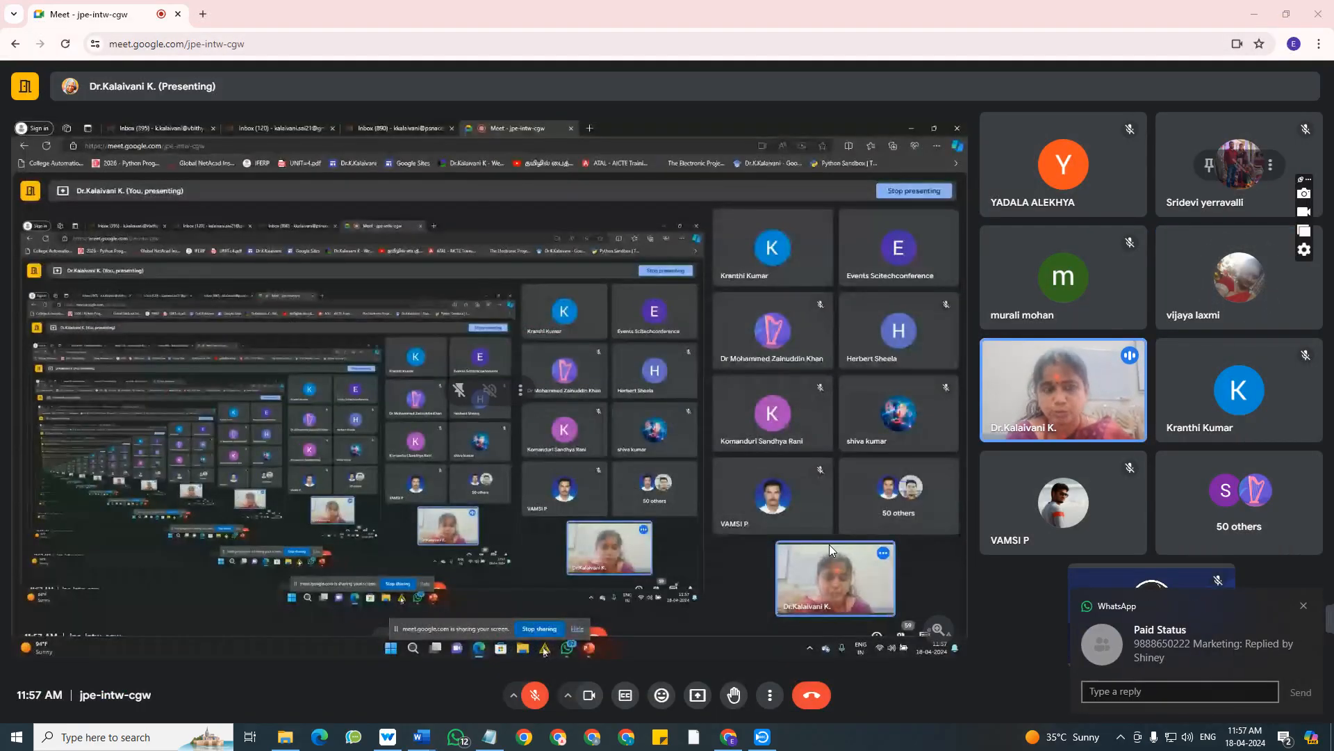
{"action": "left_click", "coordinate": [1309, 607]}
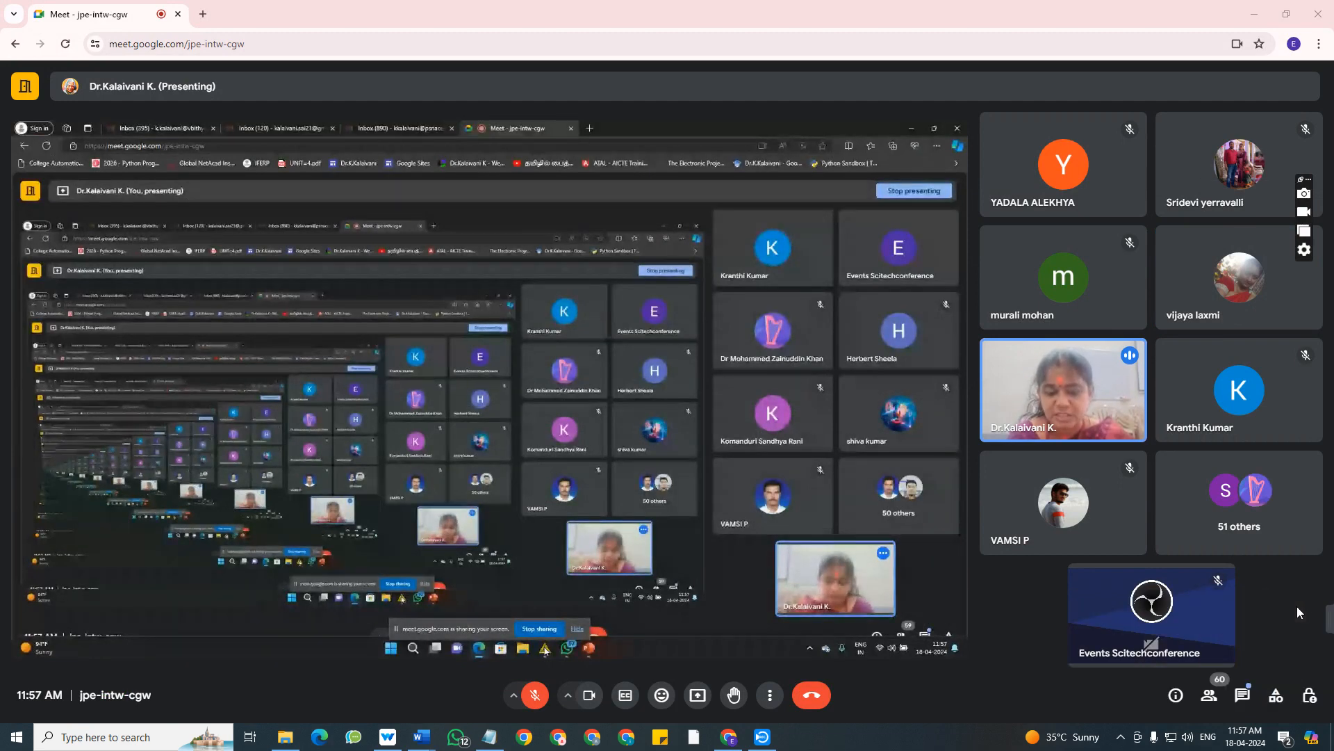
Stop showing app icons on the Windows action center indicator.
{"action": "right_click", "coordinate": [1282, 740]}
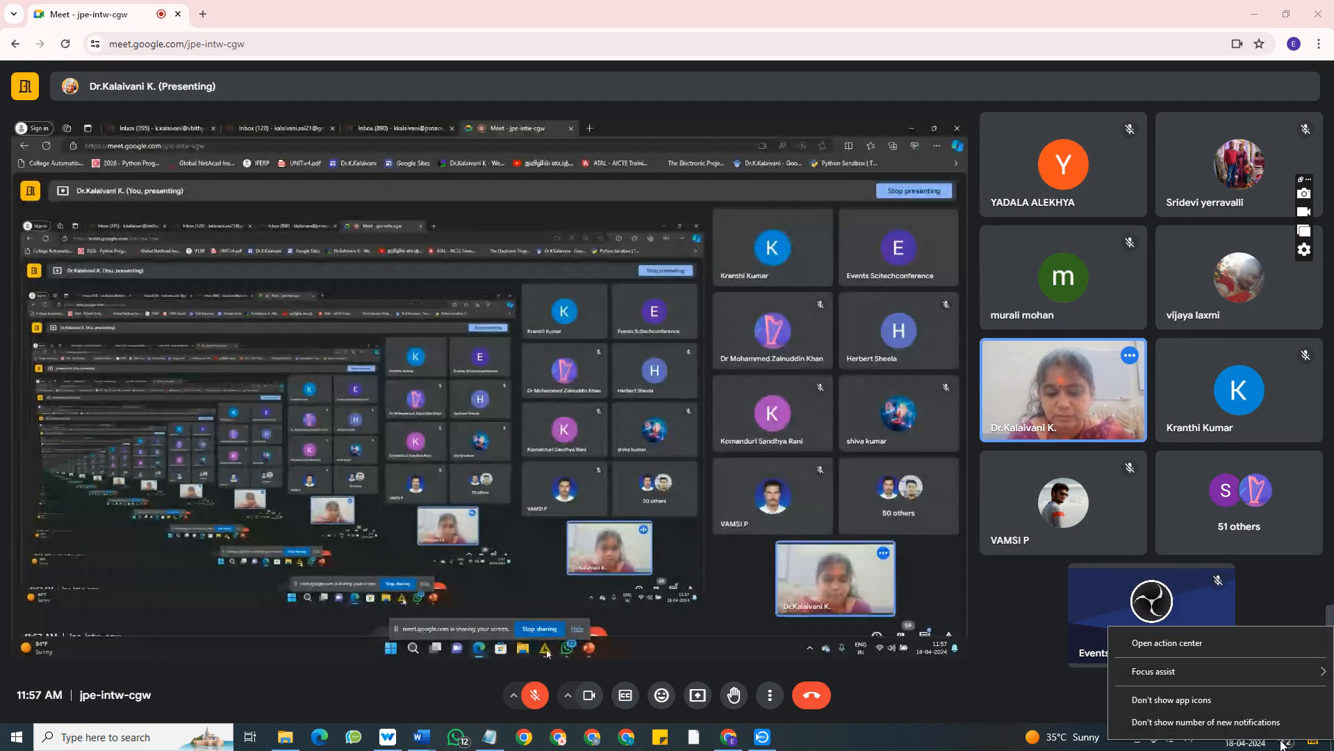
{"action": "left_click", "coordinate": [1257, 704]}
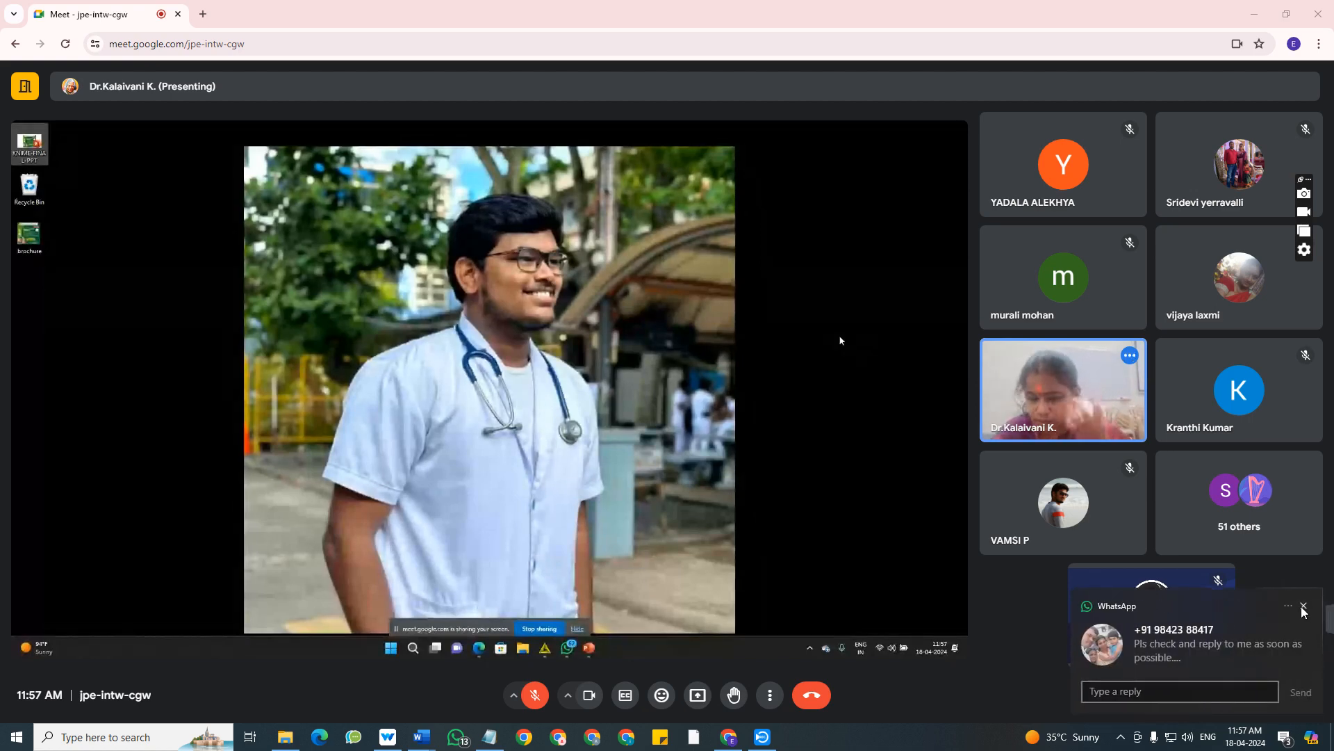
Show app icons on the action center indicator again and dismiss the incoming WhatsApp notifications.
{"action": "left_click", "coordinate": [1304, 605]}
{"action": "right_click", "coordinate": [1285, 737]}
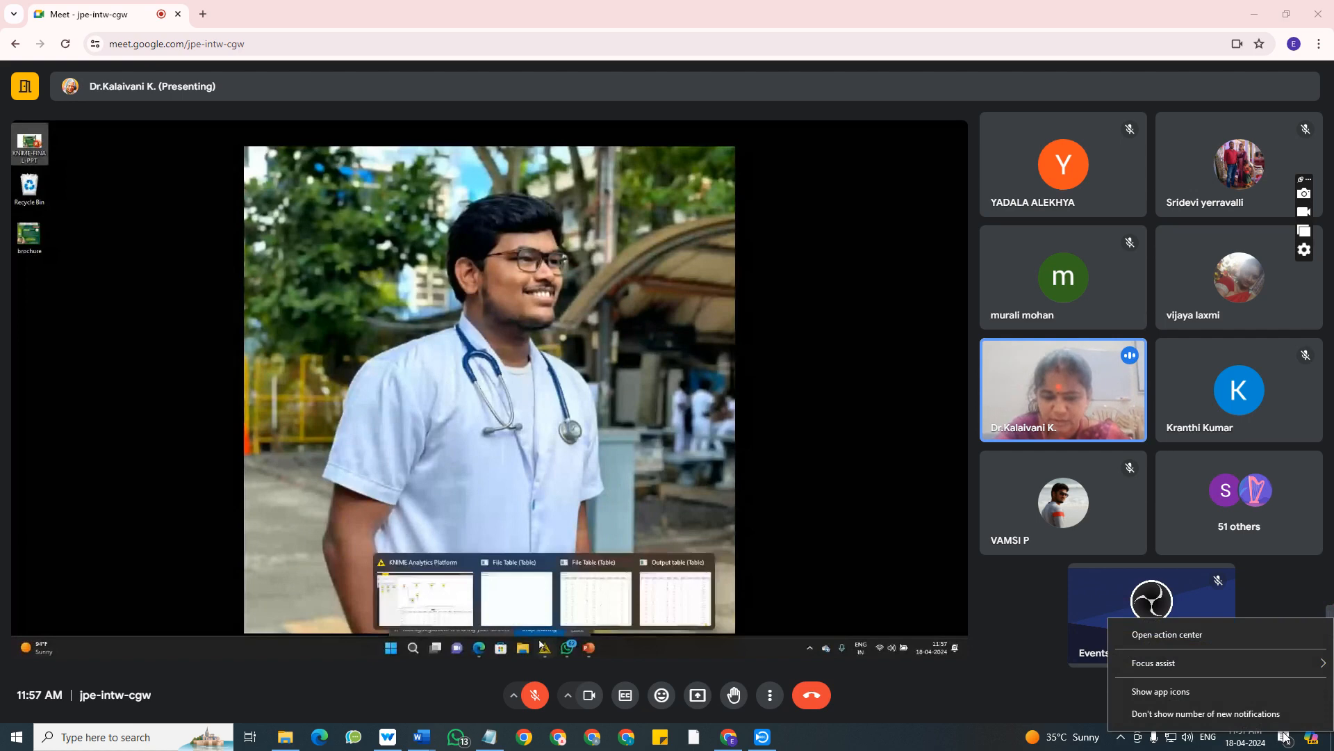
{"action": "left_click", "coordinate": [1269, 699]}
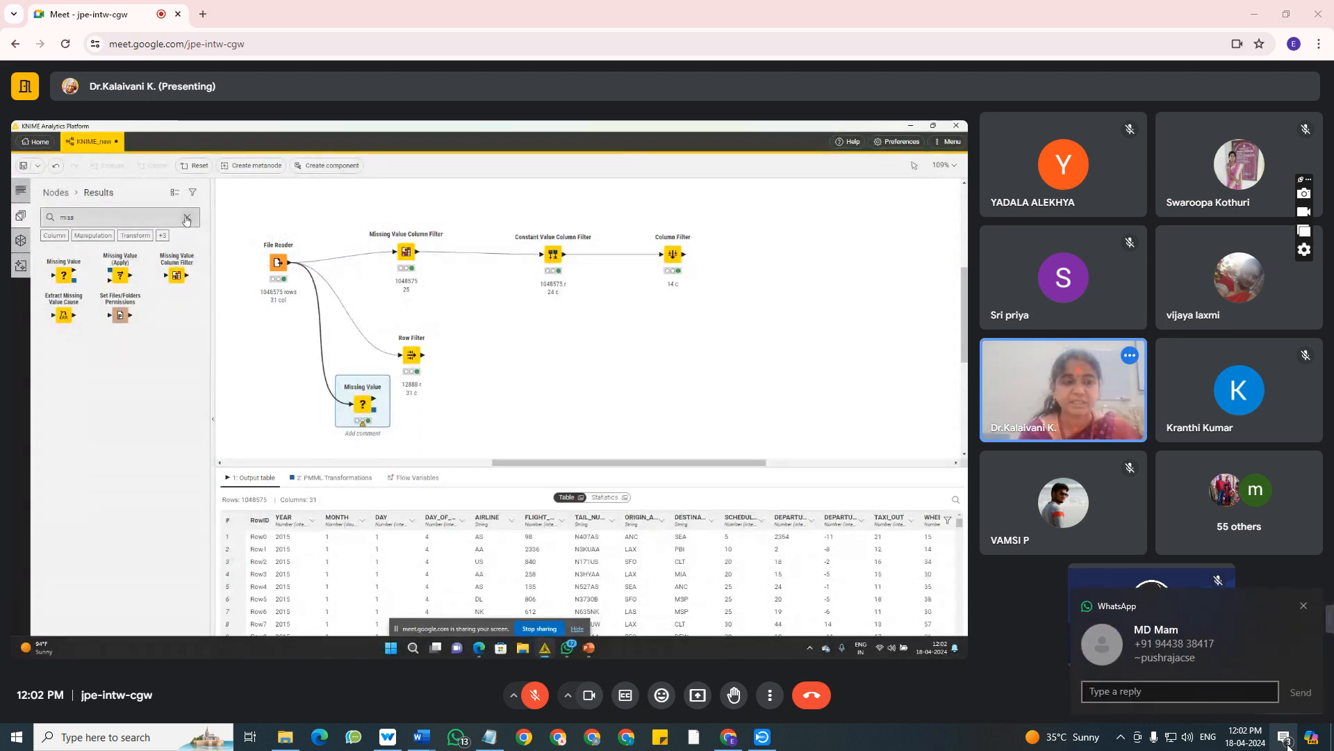
{"action": "left_click", "coordinate": [1304, 606]}
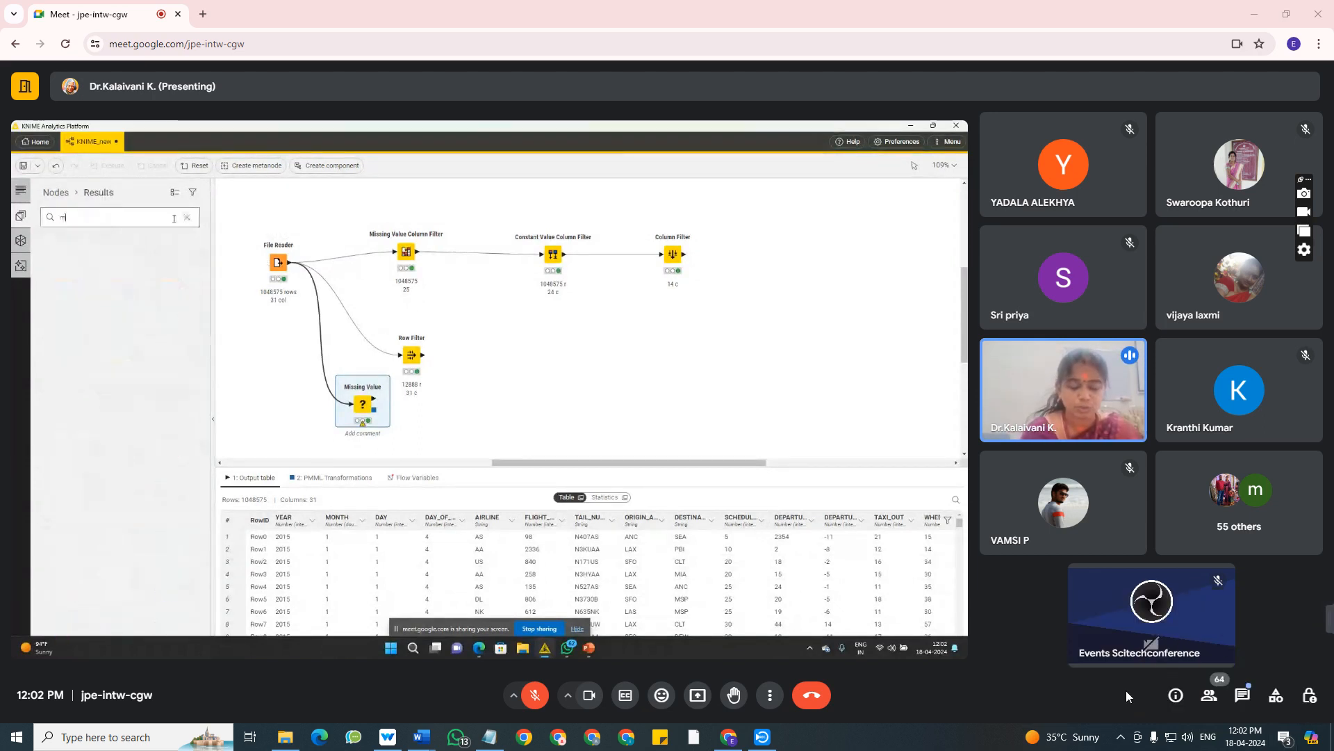
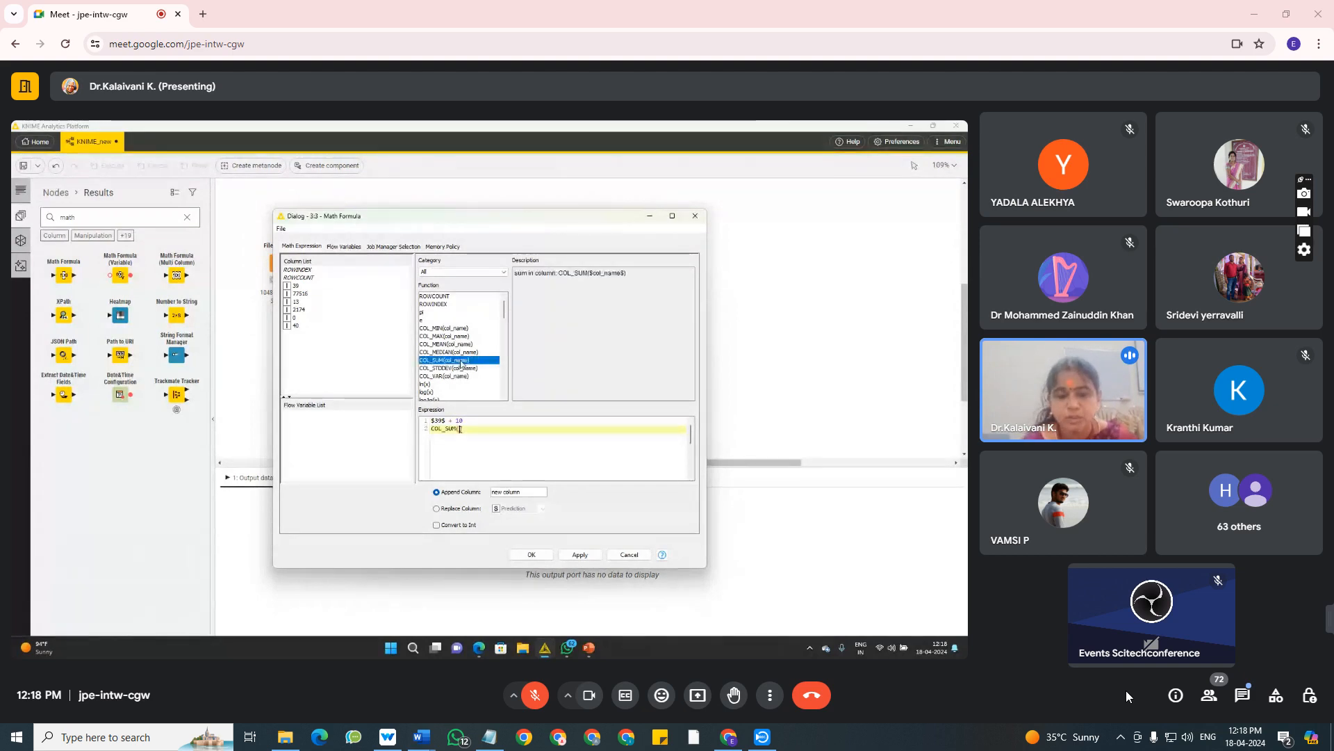
Insert the 39 column as the COL_SUM argument in the Math Formula expression and confirm the node configuration.
{"action": "double_click", "coordinate": [296, 285]}
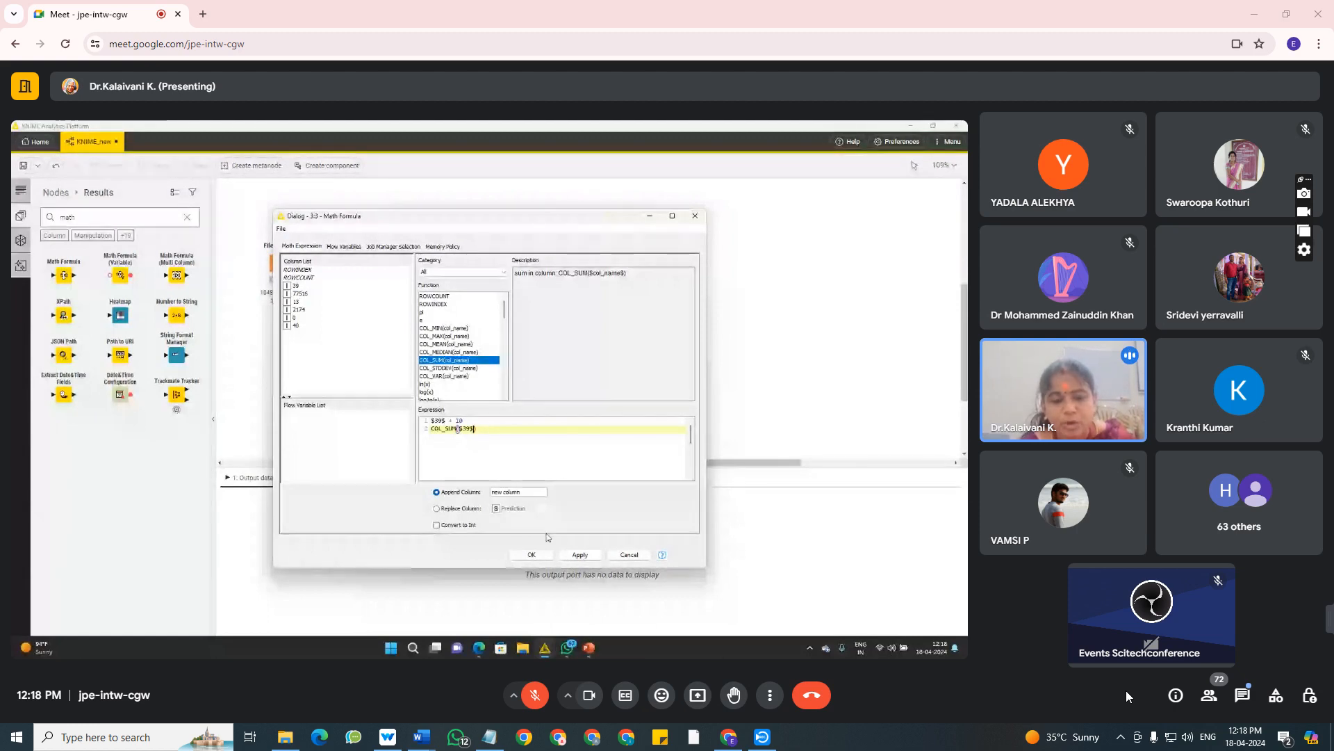
{"action": "left_click", "coordinate": [532, 555]}
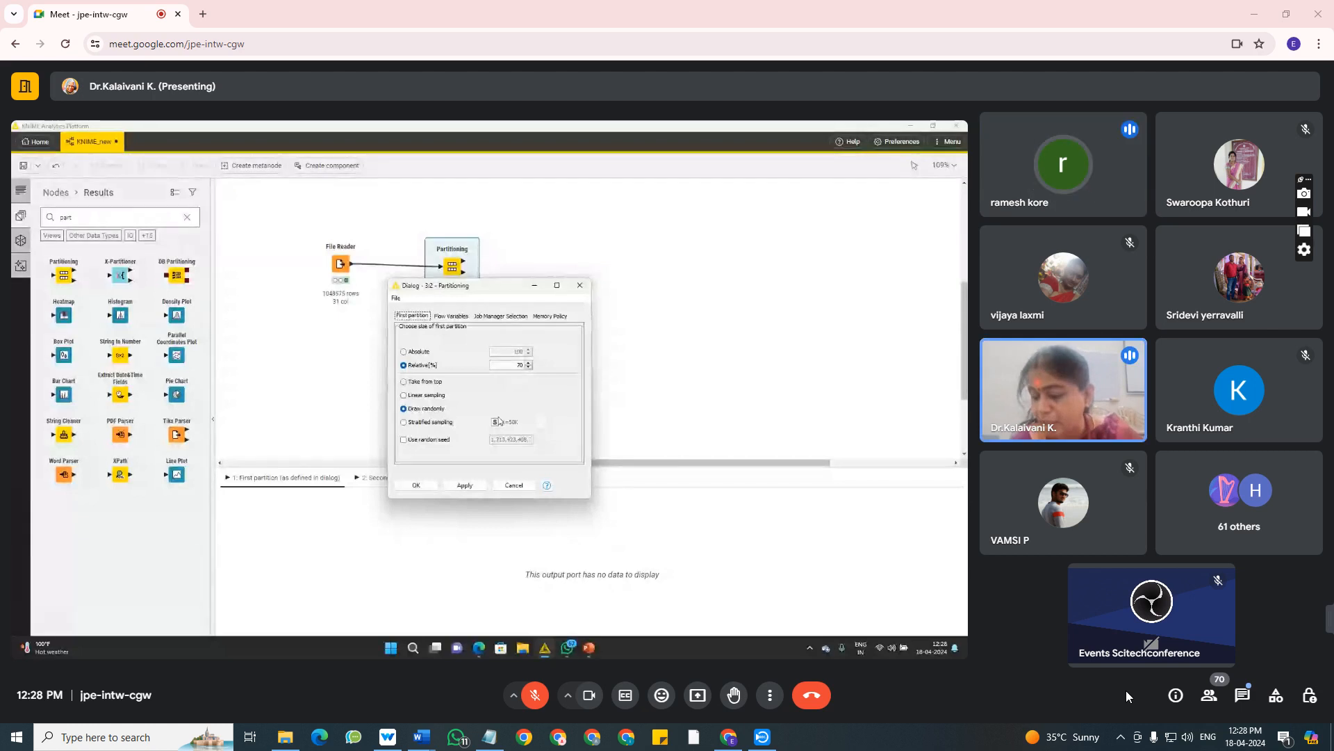
Switch to Capture Screen Recorder to check the recording status and hide its window again.
{"action": "left_click", "coordinate": [763, 738]}
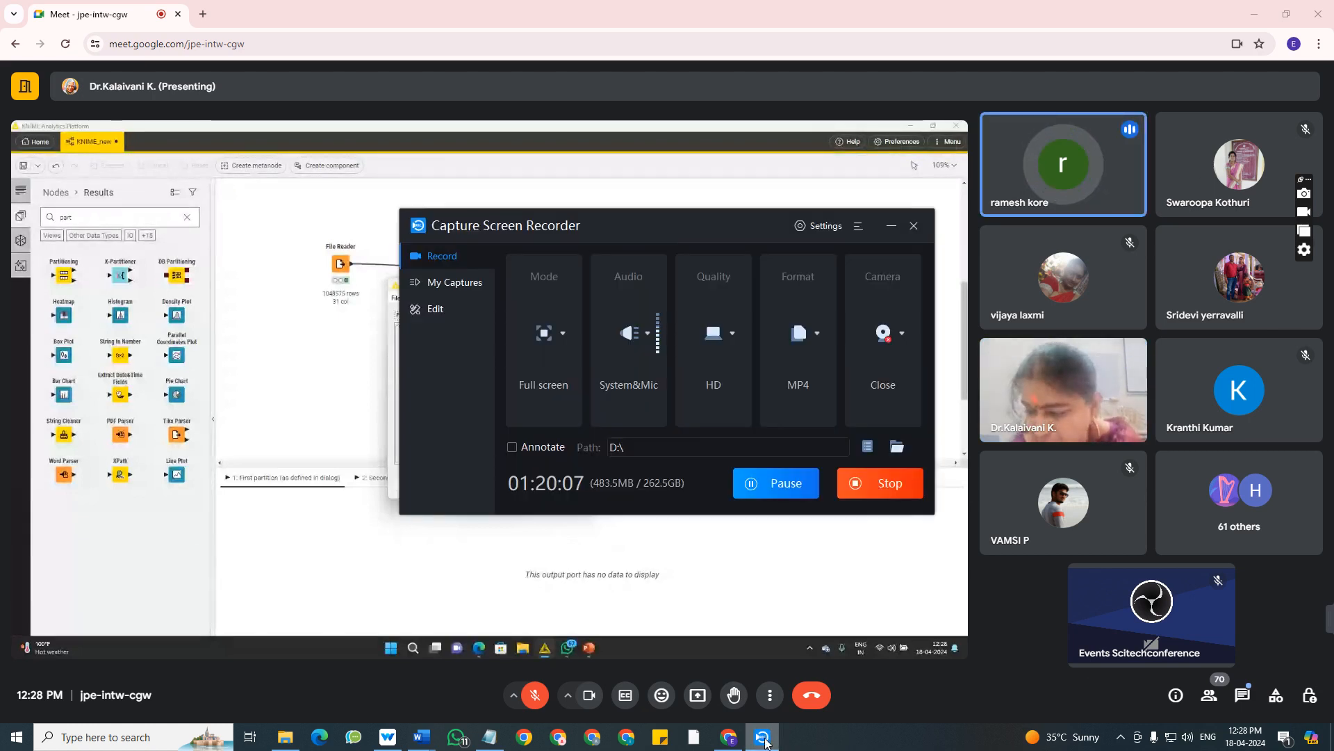
{"action": "left_click", "coordinate": [764, 738]}
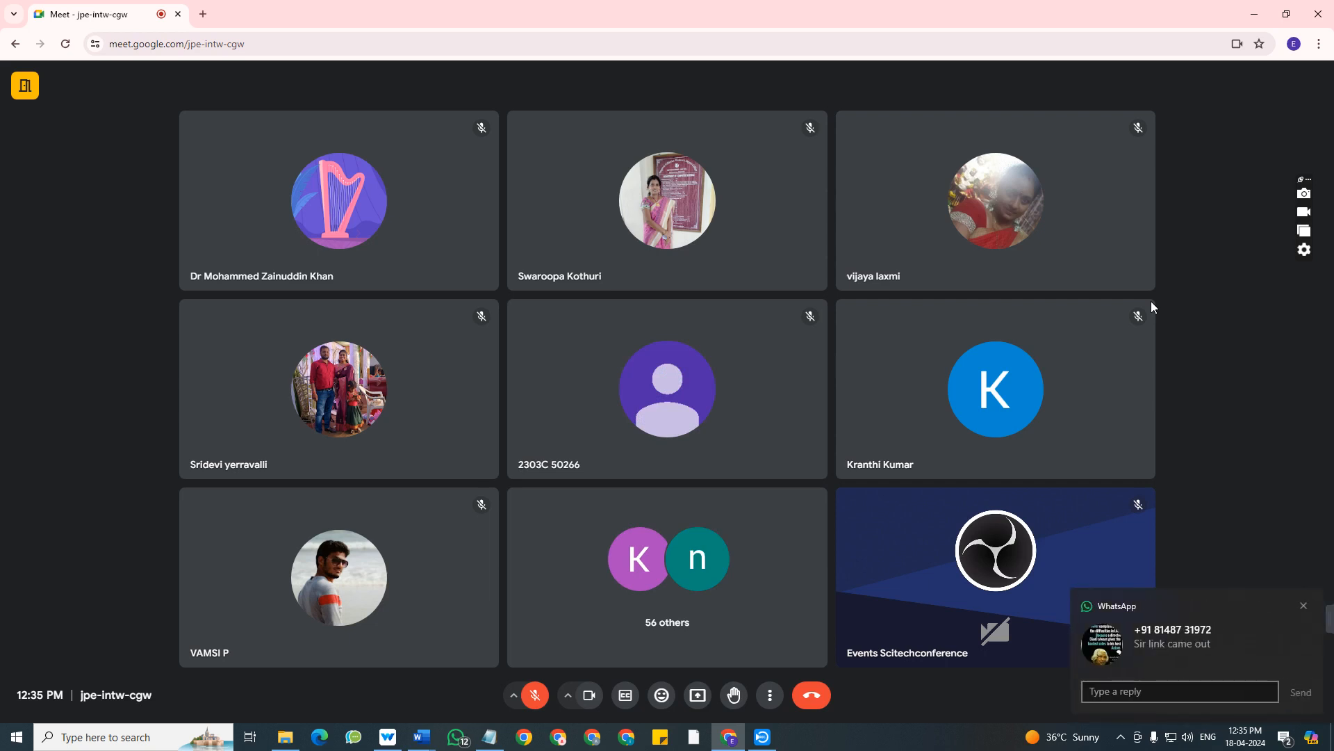
Open the incoming WhatsApp message from its notification and read it in the chat.
{"action": "left_click", "coordinate": [1208, 638]}
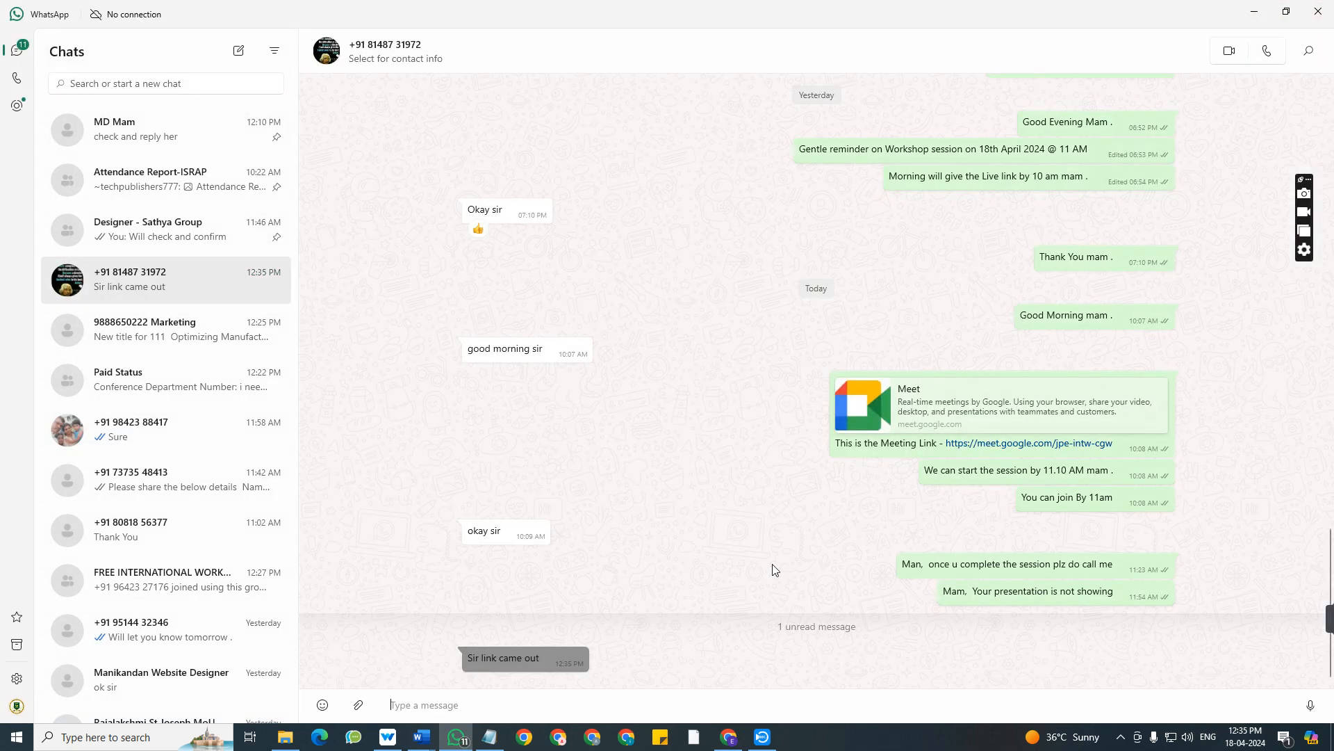
Switch to Capture Screen Recorder, pause the meeting recording and minimize the recorder window.
{"action": "left_click", "coordinate": [763, 737]}
{"action": "left_click", "coordinate": [796, 492]}
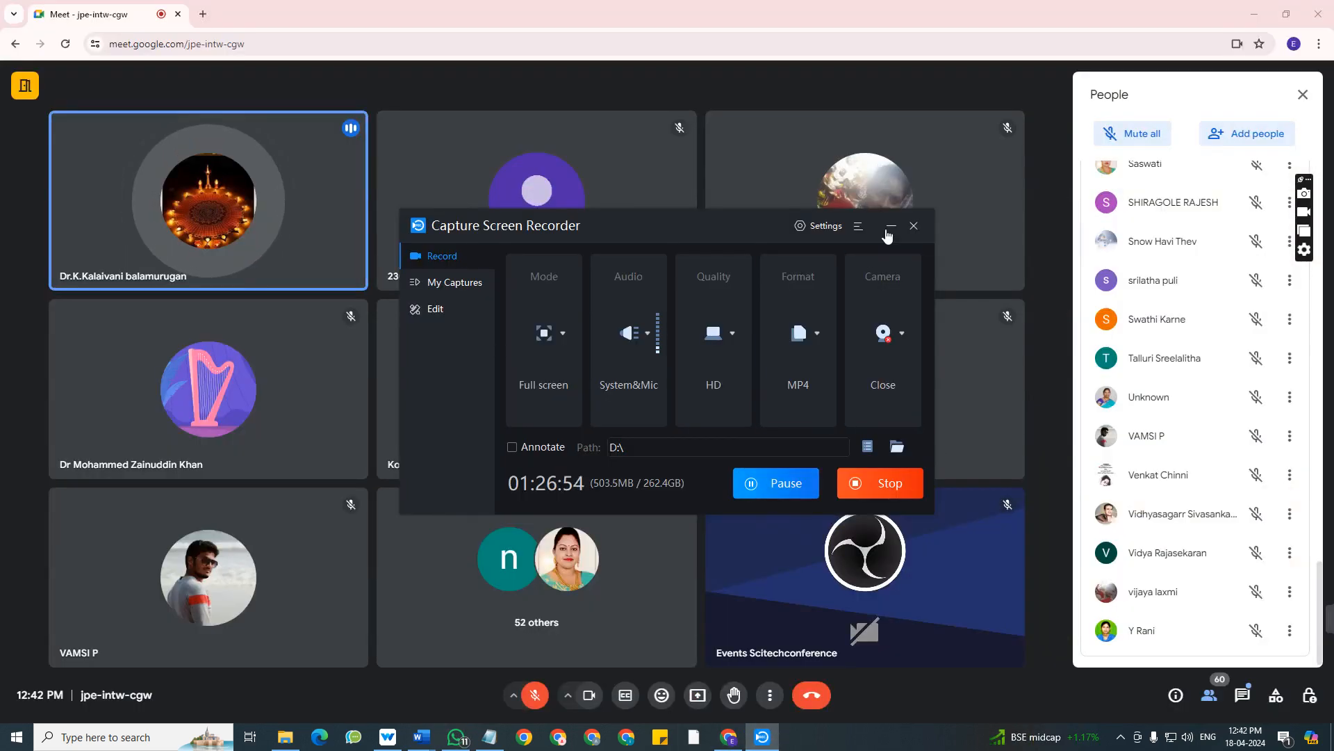
{"action": "left_click", "coordinate": [890, 226]}
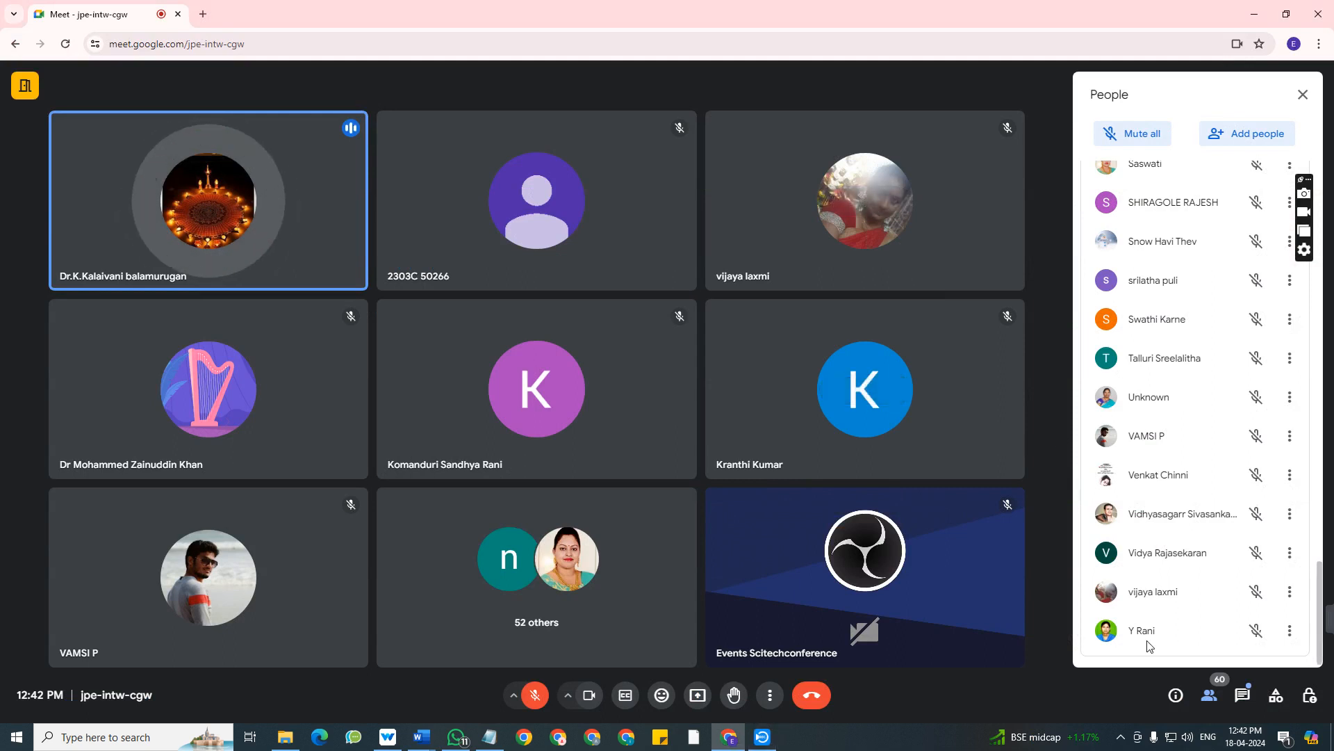
Close the meeting's participant list, reopen it and look through the attendees and their microphone states.
{"action": "left_click", "coordinate": [1210, 695]}
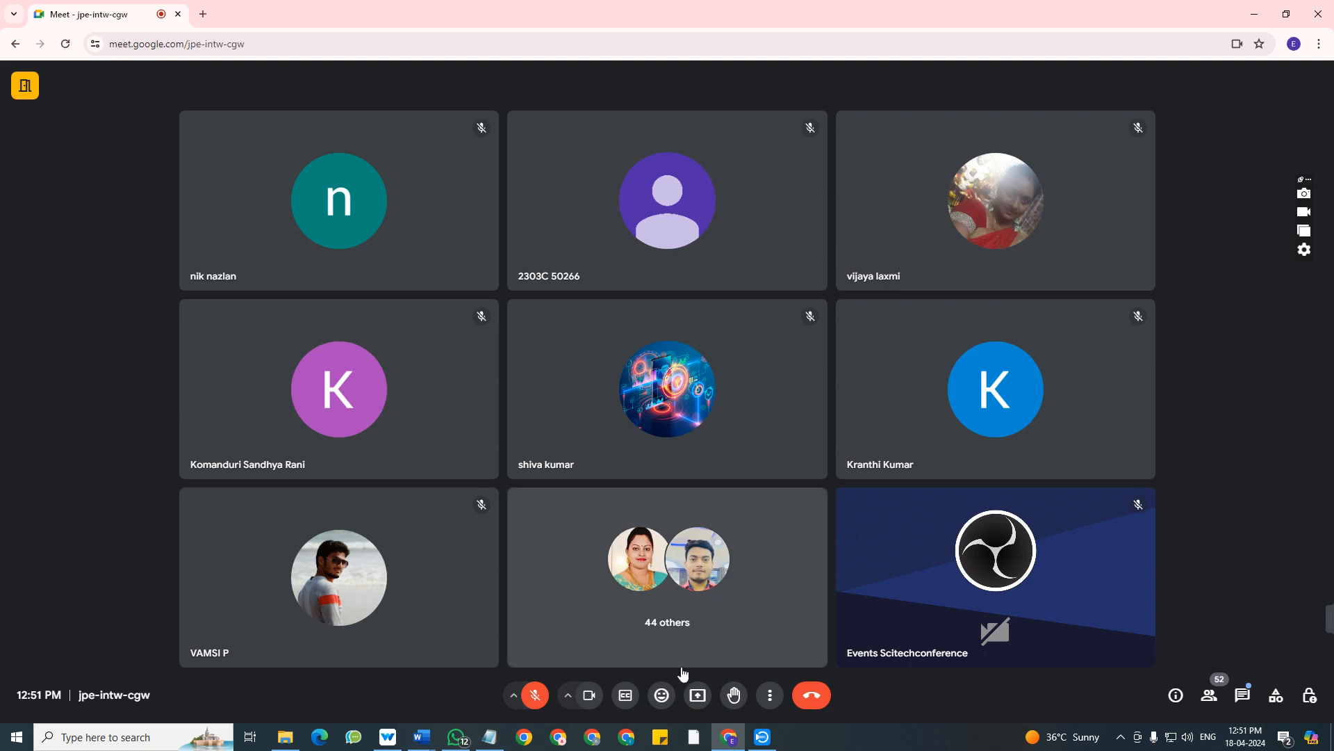
{"action": "left_click", "coordinate": [1210, 695]}
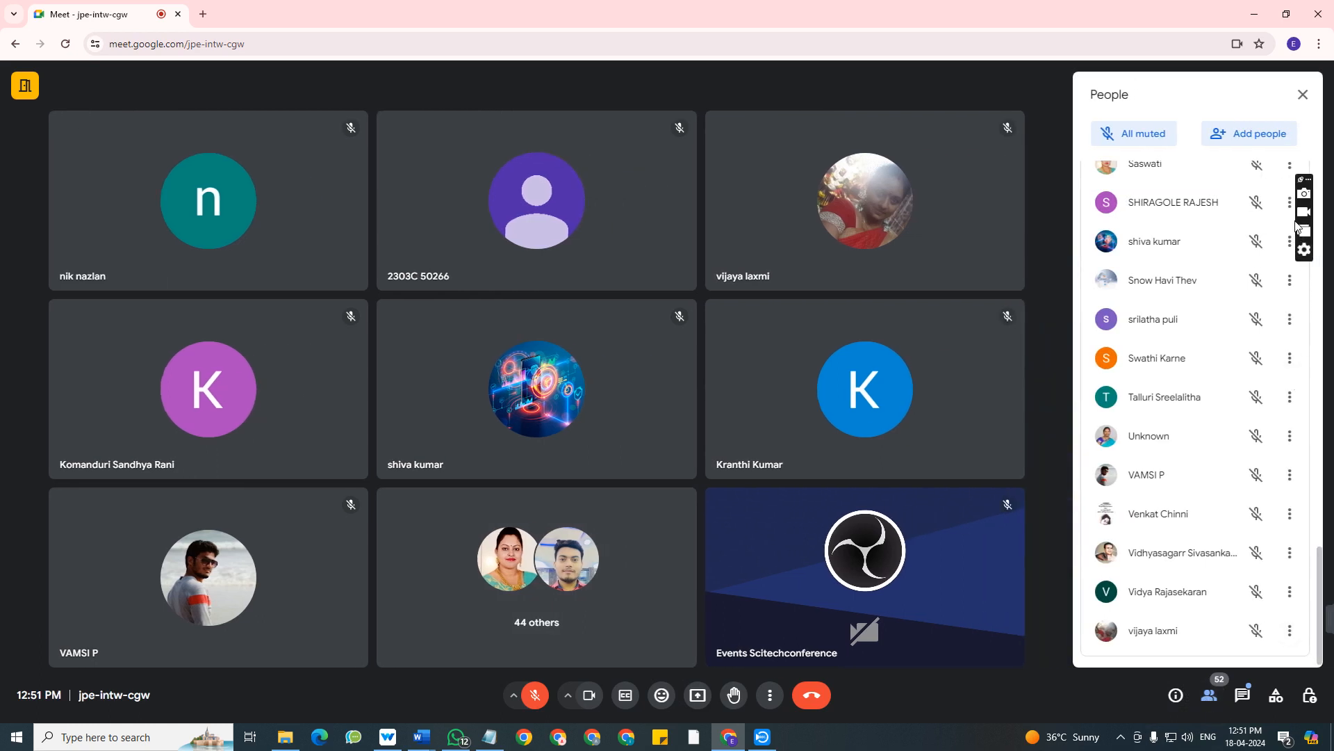
{"action": "scroll", "coordinate": [1230, 442], "scroll_direction": "up", "scroll_amount": 1}
{"action": "scroll", "coordinate": [1227, 453], "scroll_direction": "up", "scroll_amount": 7}
{"action": "scroll", "coordinate": [1227, 454], "scroll_direction": "up", "scroll_amount": 8}
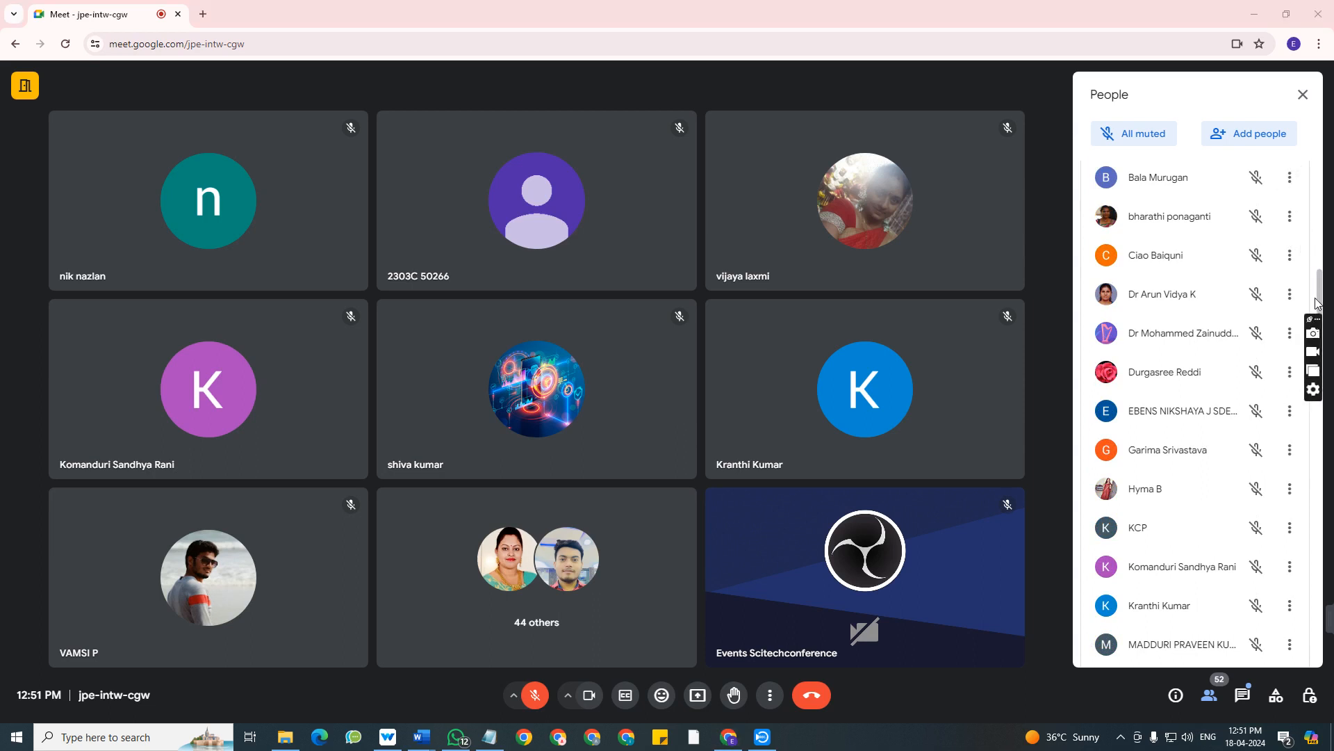
{"action": "left_click_drag", "start_coordinate": [1316, 302], "coordinate": [1309, 388]}
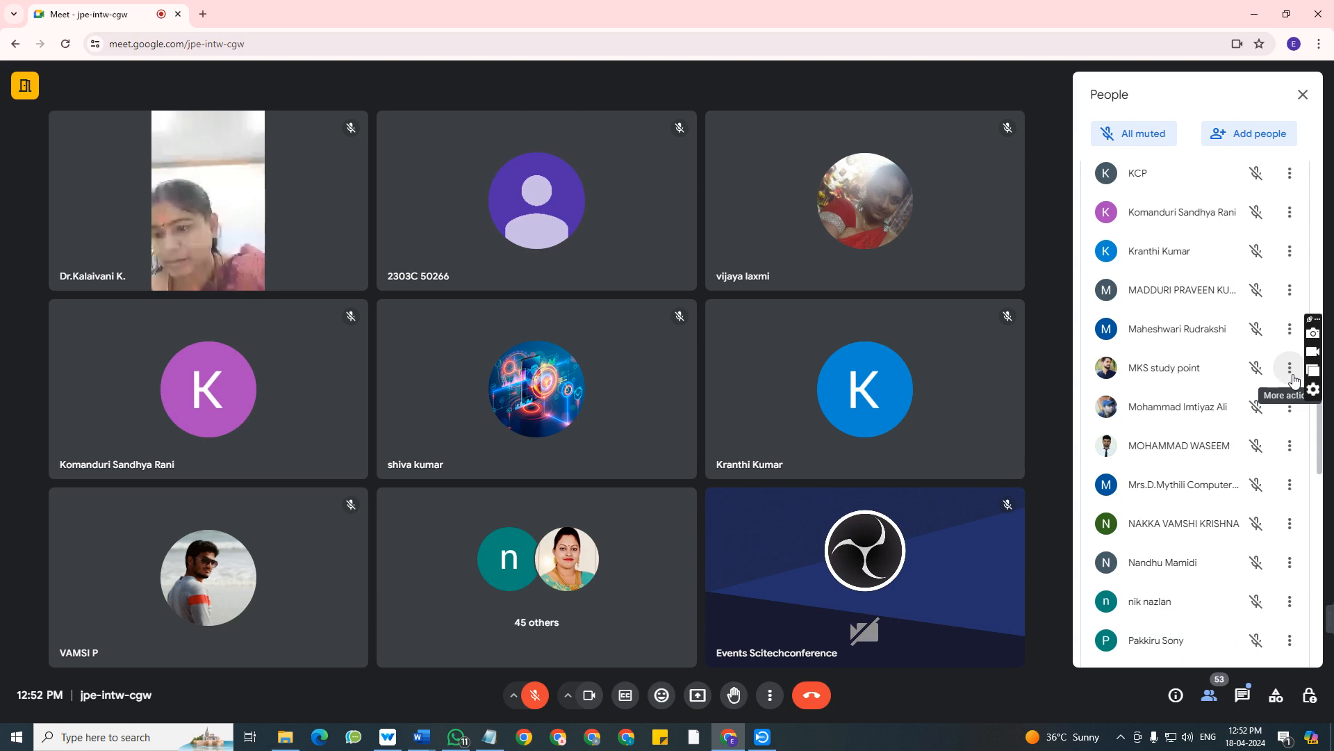
{"action": "mouse_move", "coordinate": [1268, 623]}
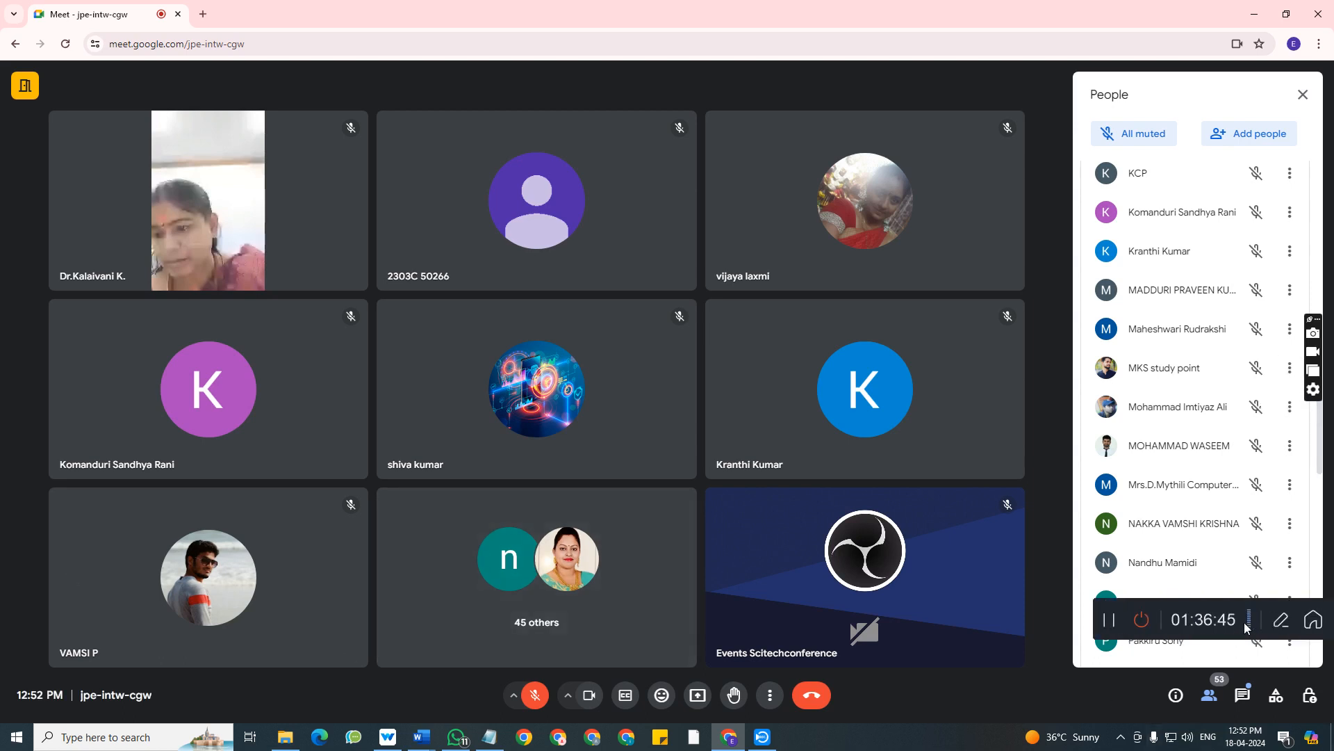
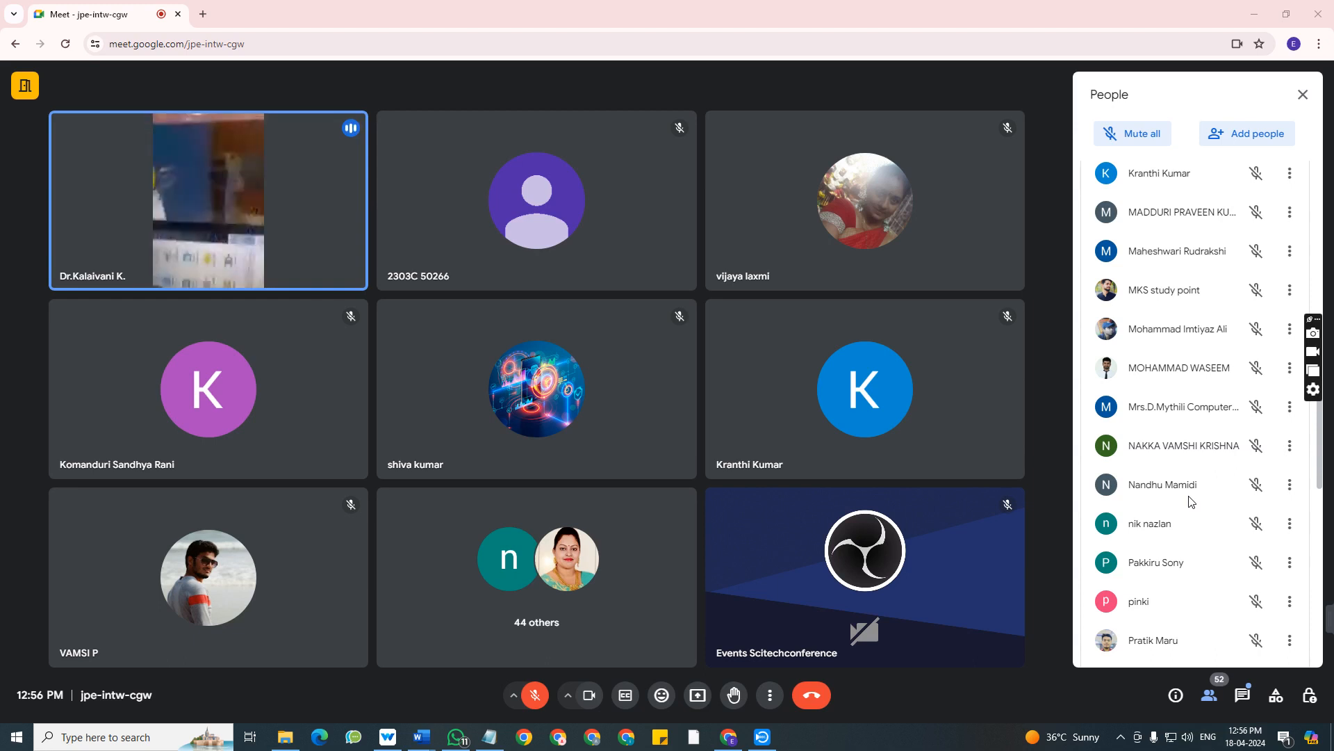
{"action": "scroll", "coordinate": [1189, 500], "scroll_direction": "down", "scroll_amount": 1}
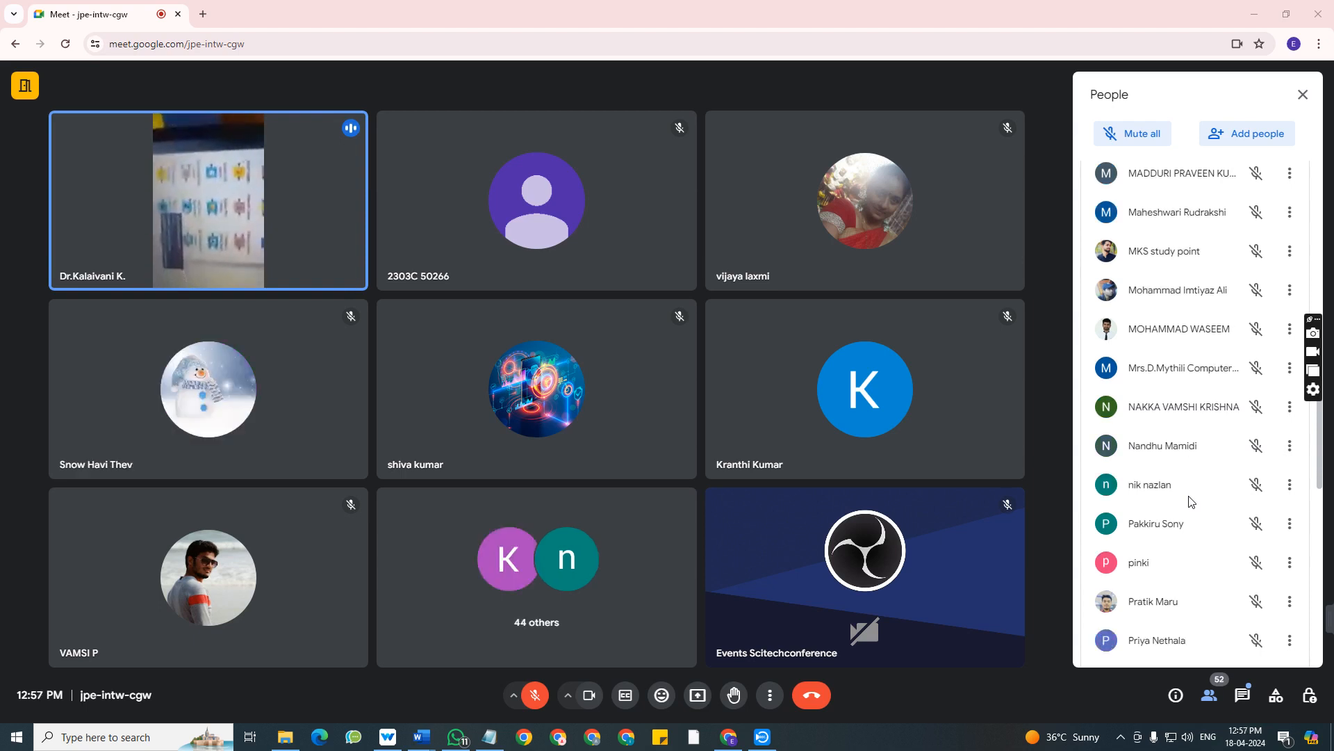